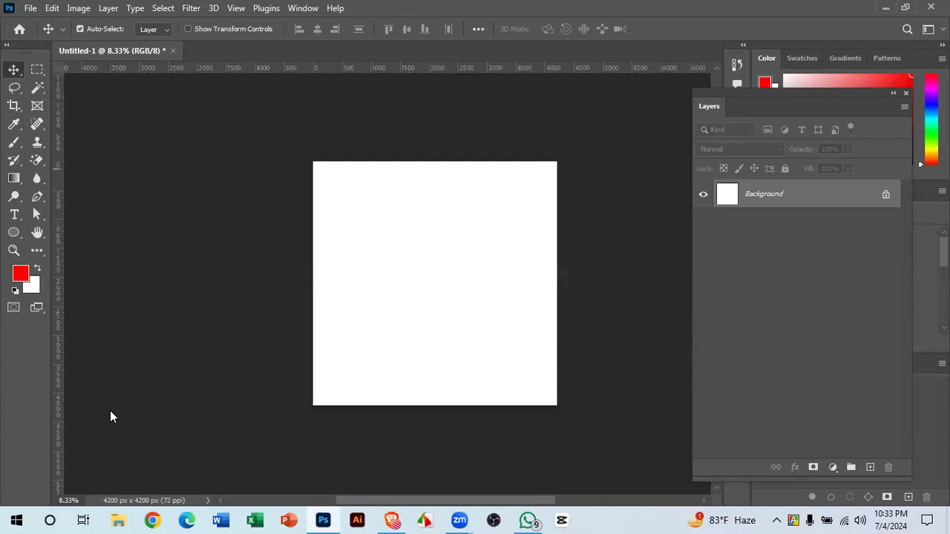
- Browse the healing tool group and switch to the Healing Brush Tool
{"action": "left_click", "coordinate": [37, 124]}
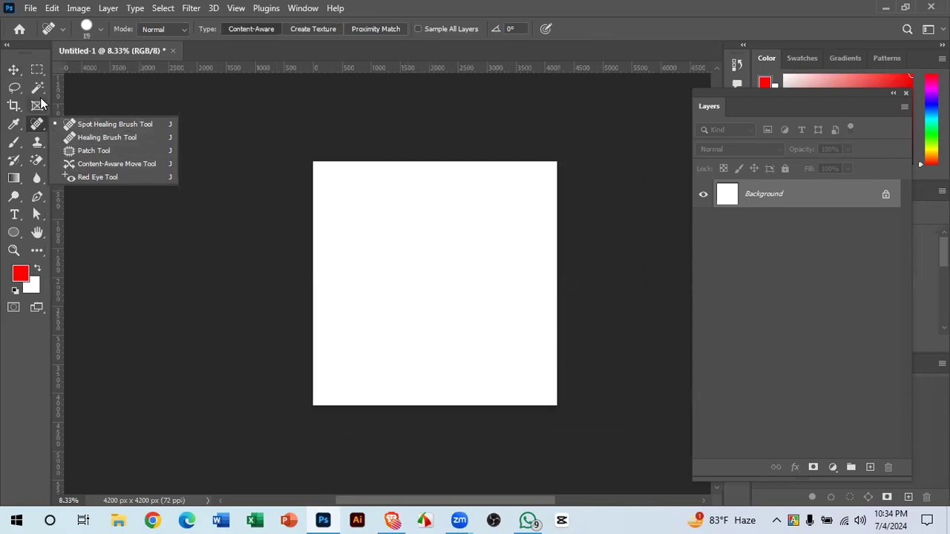
{"action": "left_click", "coordinate": [34, 128]}
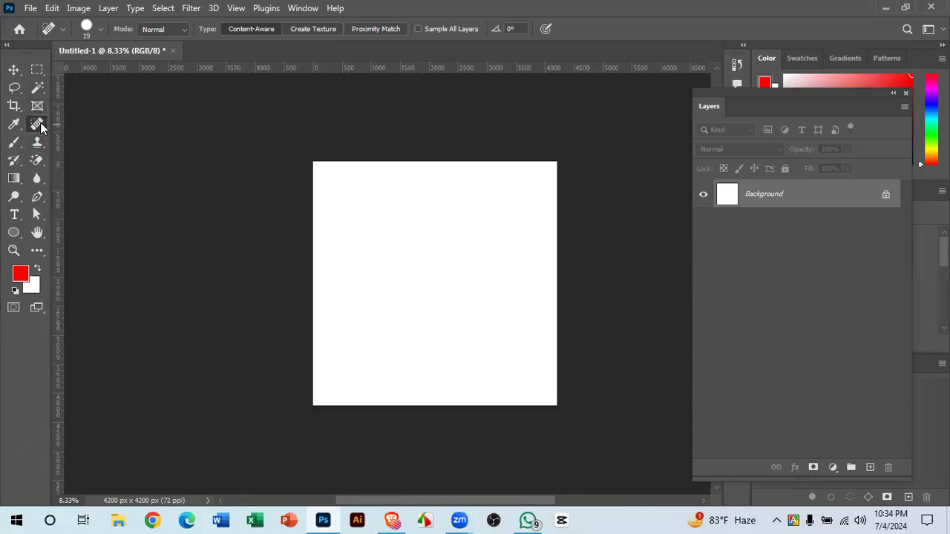
{"action": "right_click", "coordinate": [40, 122]}
{"action": "left_click", "coordinate": [107, 137]}
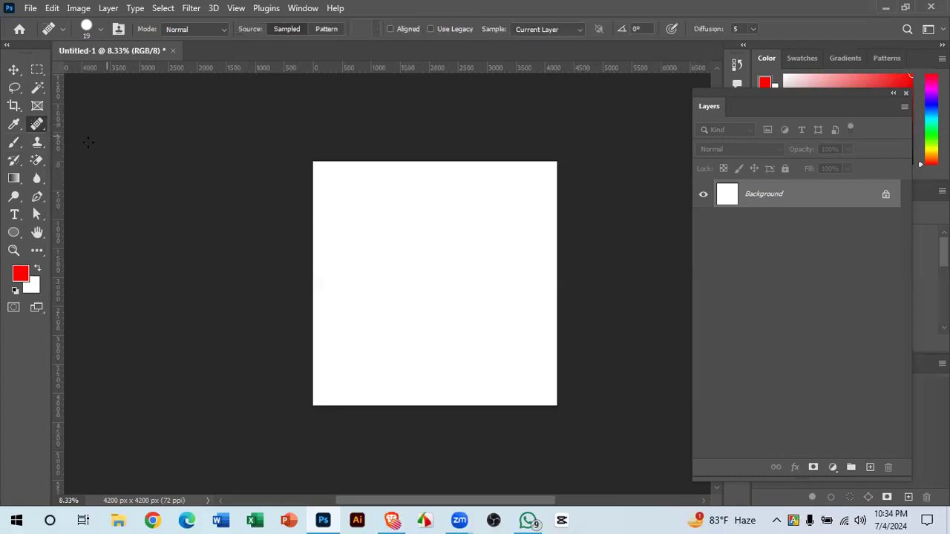
- Pick the Clone Stamp Tool from the stamp group, then switch to the Pen tool
{"action": "left_click", "coordinate": [33, 147]}
{"action": "right_click", "coordinate": [33, 145]}
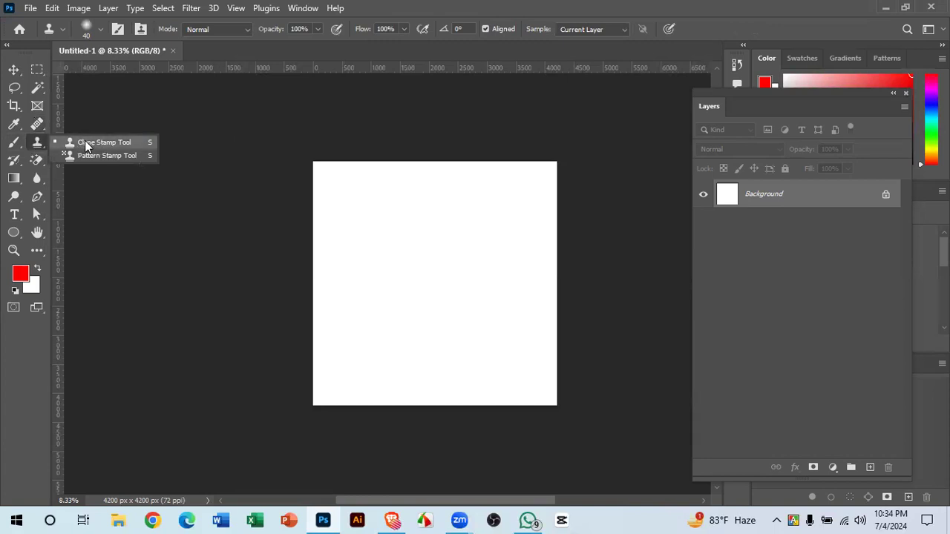
{"action": "left_click", "coordinate": [37, 124]}
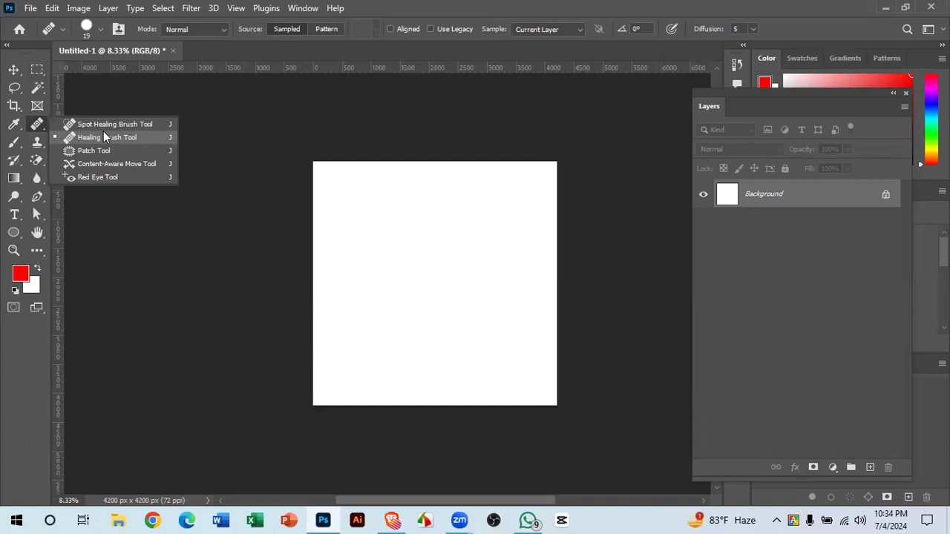
{"action": "left_click", "coordinate": [37, 142]}
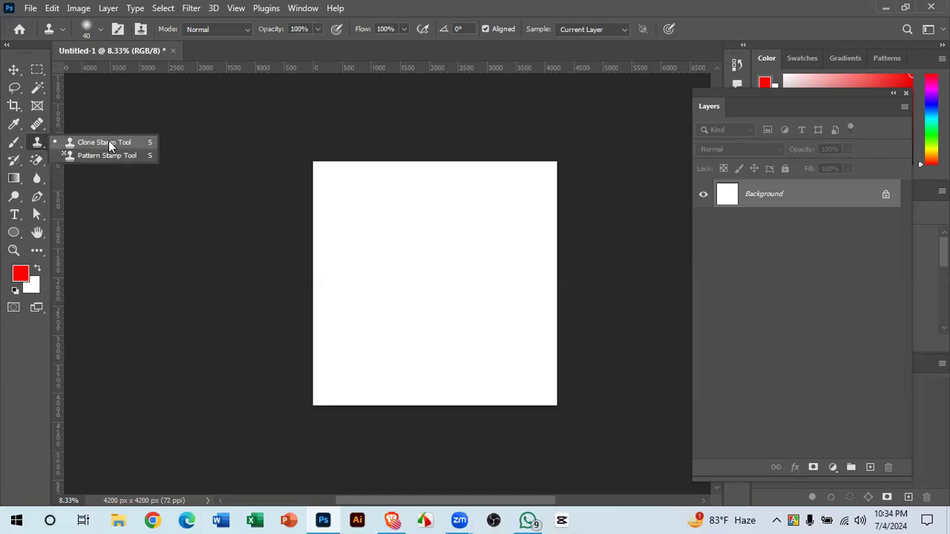
{"action": "left_click", "coordinate": [38, 145]}
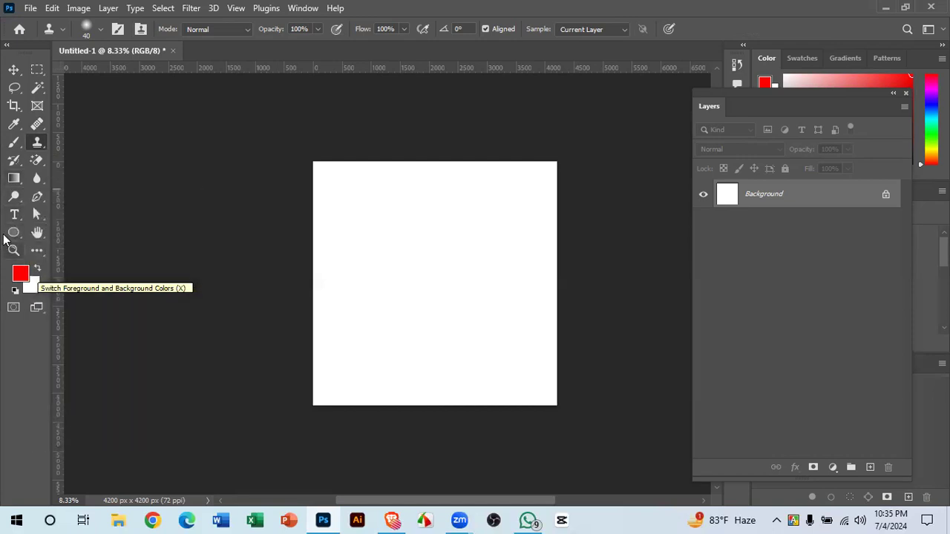
{"action": "left_click_drag", "start_coordinate": [37, 196], "coordinate": [79, 199]}
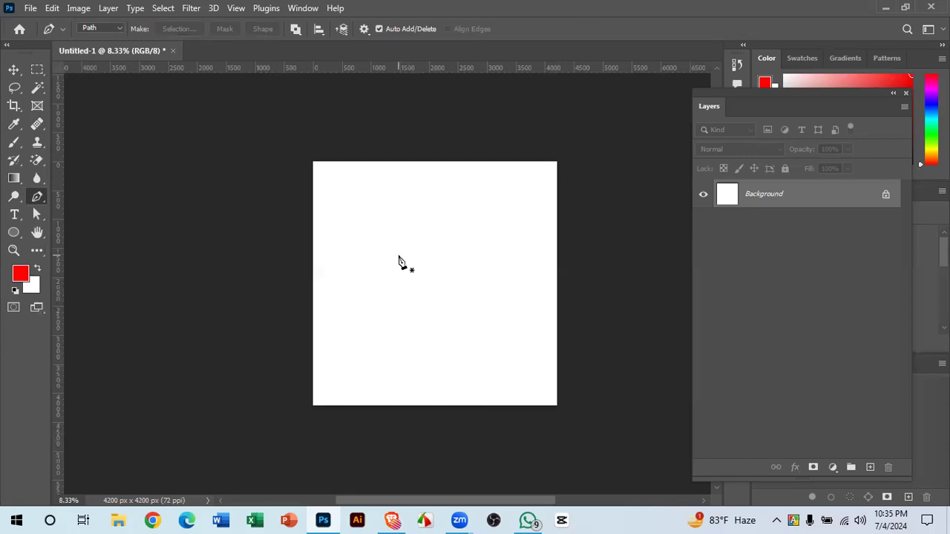
- Zoom in on and reposition the blank canvas, then list the Pen's drawing modes
{"action": "left_click_drag", "start_coordinate": [399, 255], "coordinate": [415, 279]}
{"action": "left_click_drag", "start_coordinate": [480, 304], "coordinate": [454, 286]}
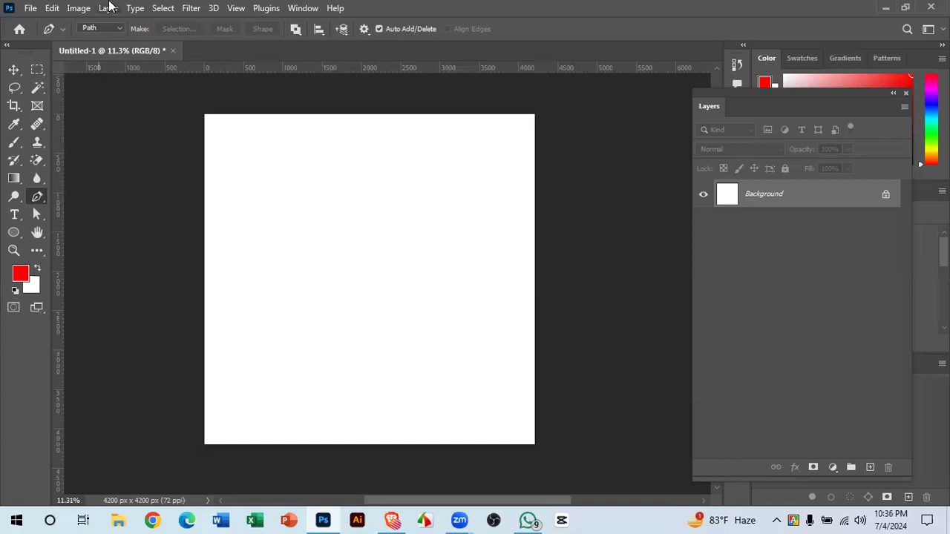
{"action": "left_click", "coordinate": [101, 29]}
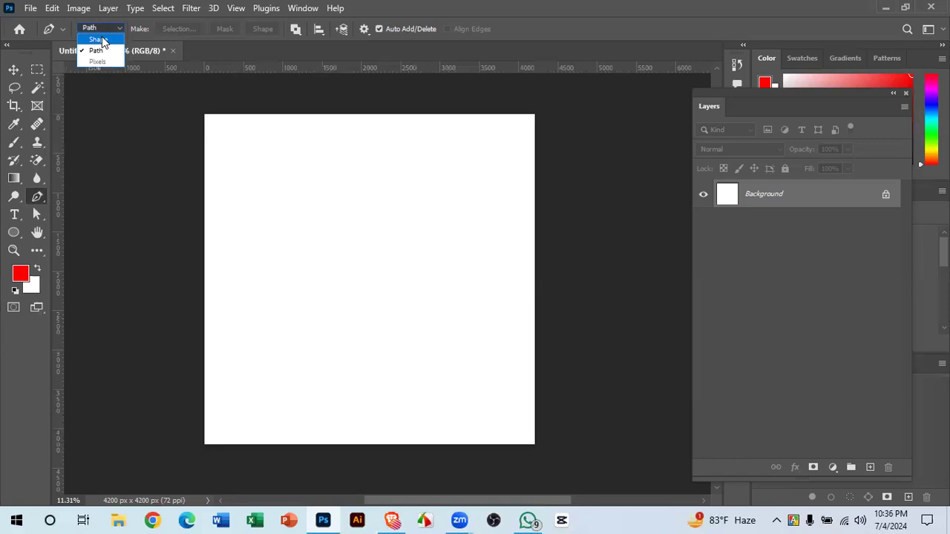
{"action": "left_click", "coordinate": [98, 40]}
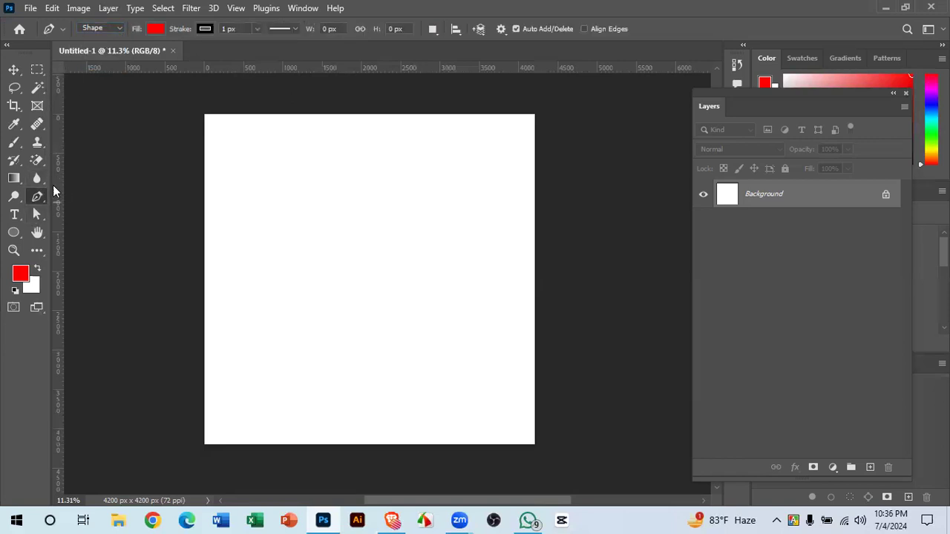
{"action": "left_click", "coordinate": [183, 300]}
{"action": "left_click", "coordinate": [374, 204]}
{"action": "left_click", "coordinate": [453, 229]}
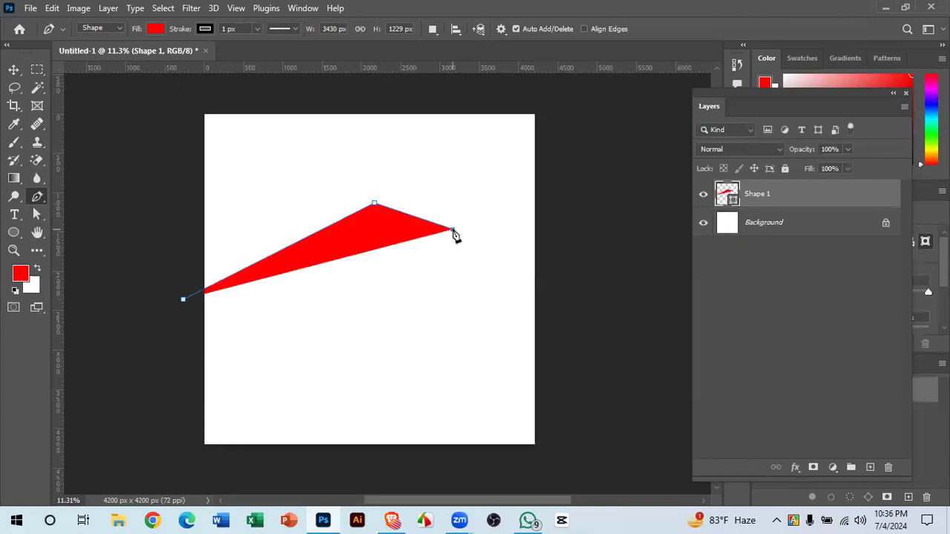
{"action": "left_click", "coordinate": [491, 357]}
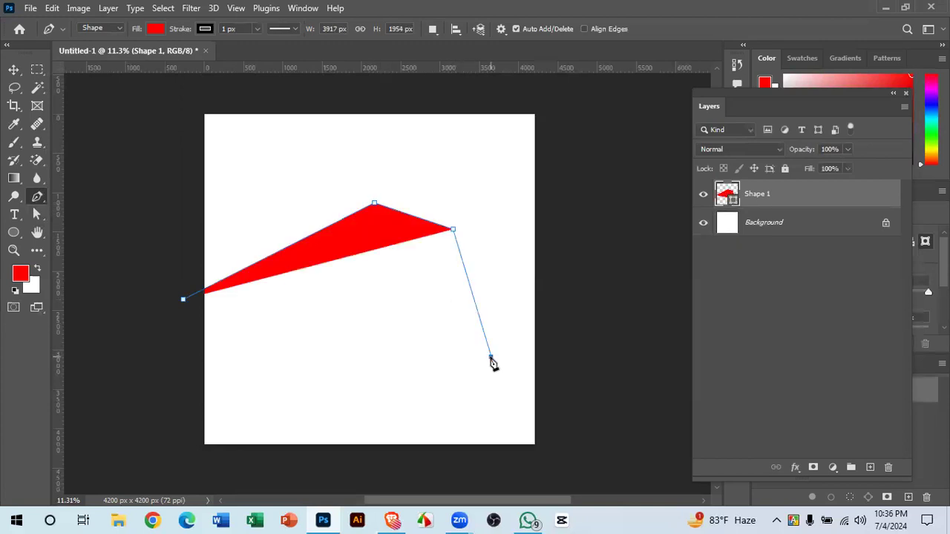
{"action": "left_click", "coordinate": [276, 483]}
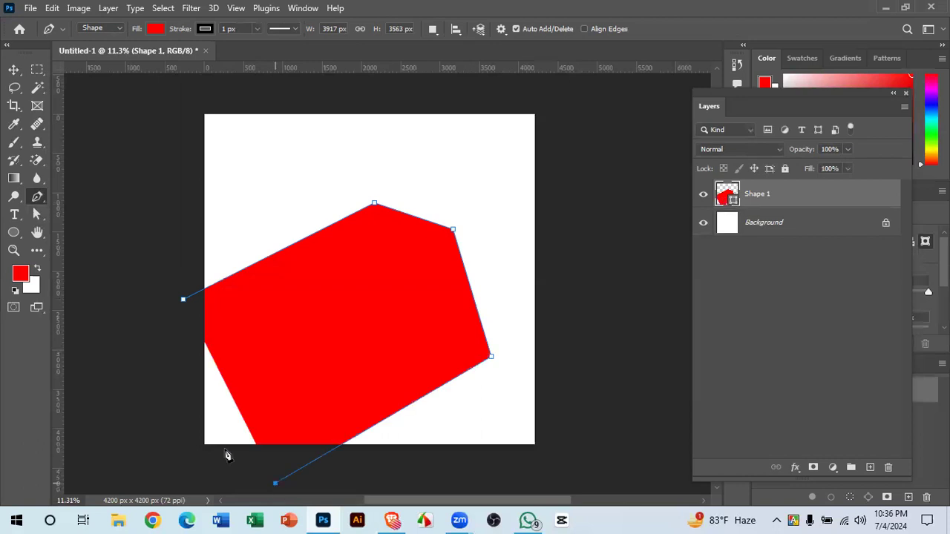
{"action": "left_click", "coordinate": [190, 469]}
{"action": "left_click", "coordinate": [185, 302]}
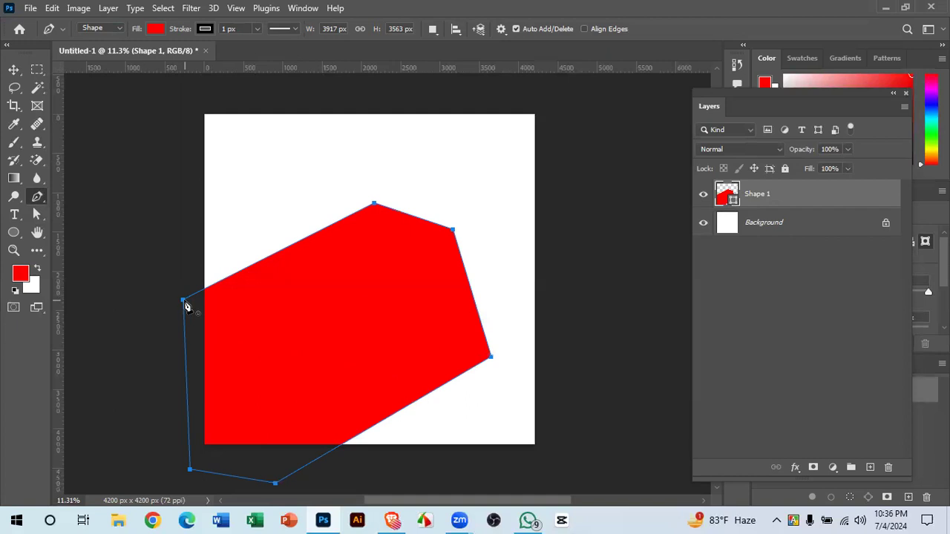
{"action": "left_click", "coordinate": [13, 70]}
{"action": "left_click", "coordinate": [106, 159]}
{"action": "left_click_drag", "start_coordinate": [363, 255], "coordinate": [256, 360]}
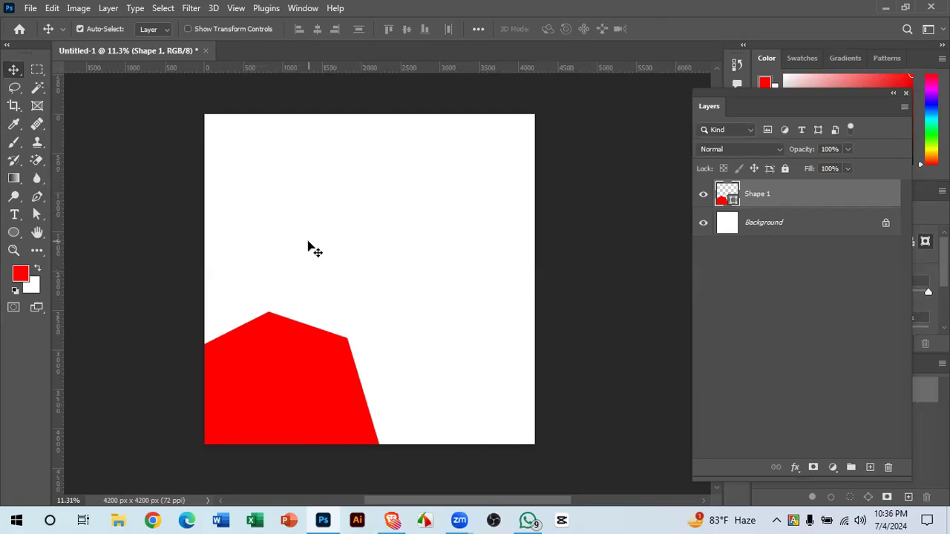
{"action": "left_click_drag", "start_coordinate": [294, 373], "coordinate": [377, 258]}
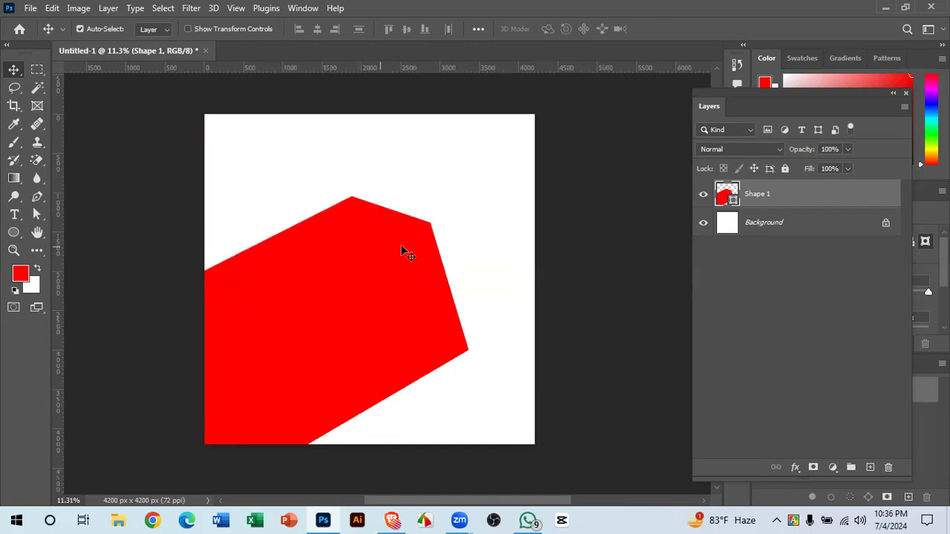
{"action": "key", "text": "Delete"}
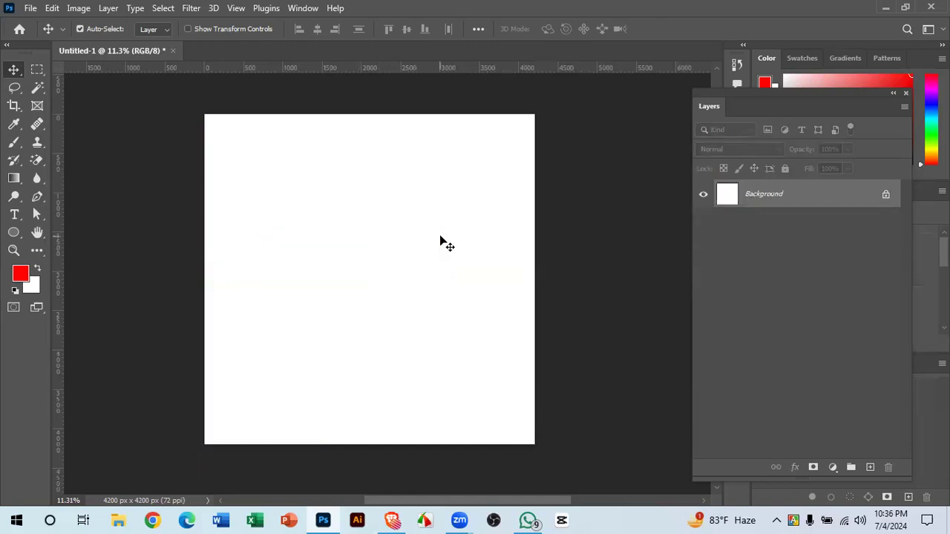
{"action": "left_click", "coordinate": [37, 197]}
- Set the Pen to Path mode and draw a closed four-point path over the canvas's lower-left
{"action": "left_click", "coordinate": [99, 30]}
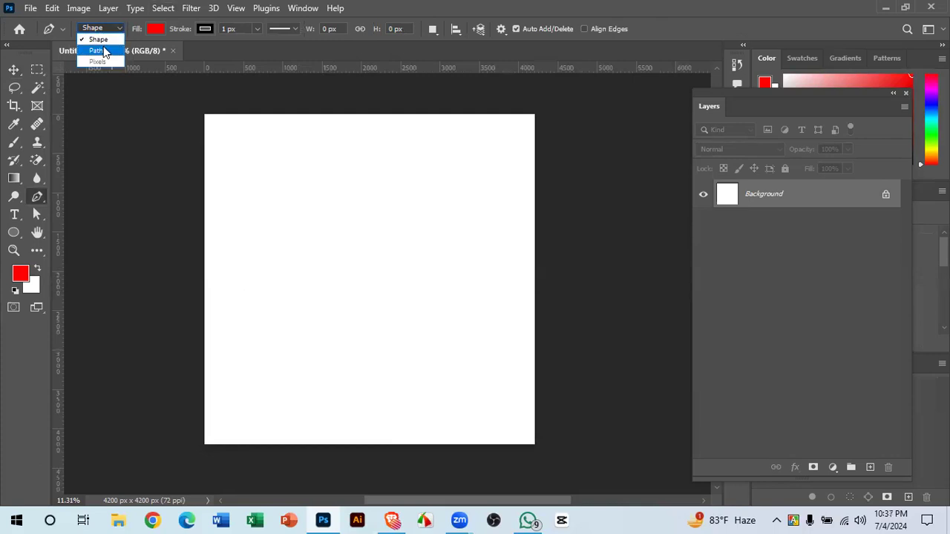
{"action": "left_click", "coordinate": [99, 50]}
{"action": "left_click_drag", "start_coordinate": [181, 312], "coordinate": [281, 244]}
{"action": "key", "text": "ctrl+z"}
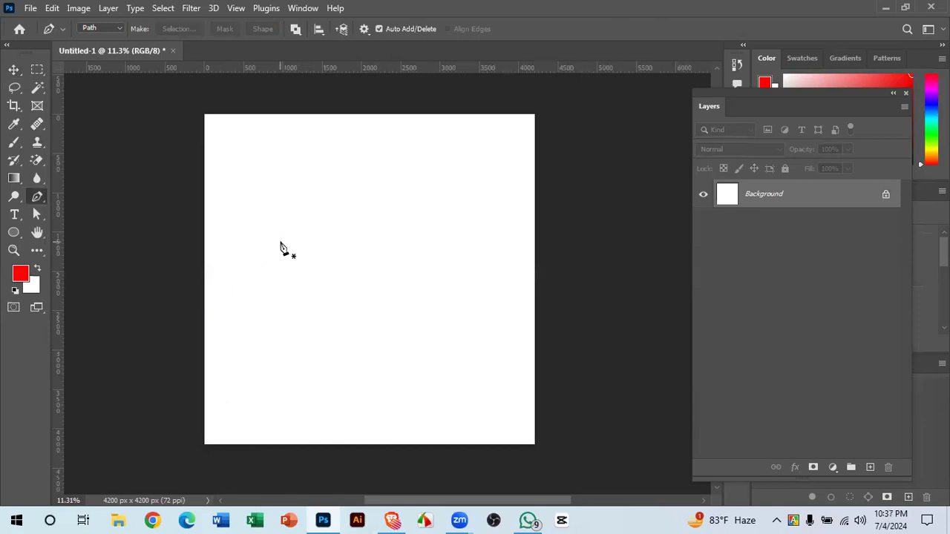
{"action": "left_click", "coordinate": [158, 310]}
{"action": "left_click", "coordinate": [268, 229]}
{"action": "left_click", "coordinate": [401, 460]}
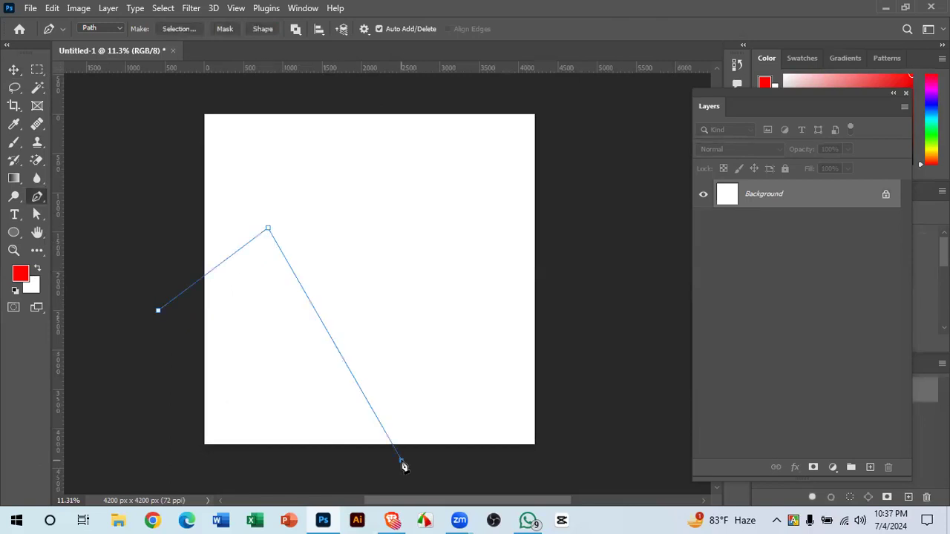
{"action": "left_click", "coordinate": [170, 477]}
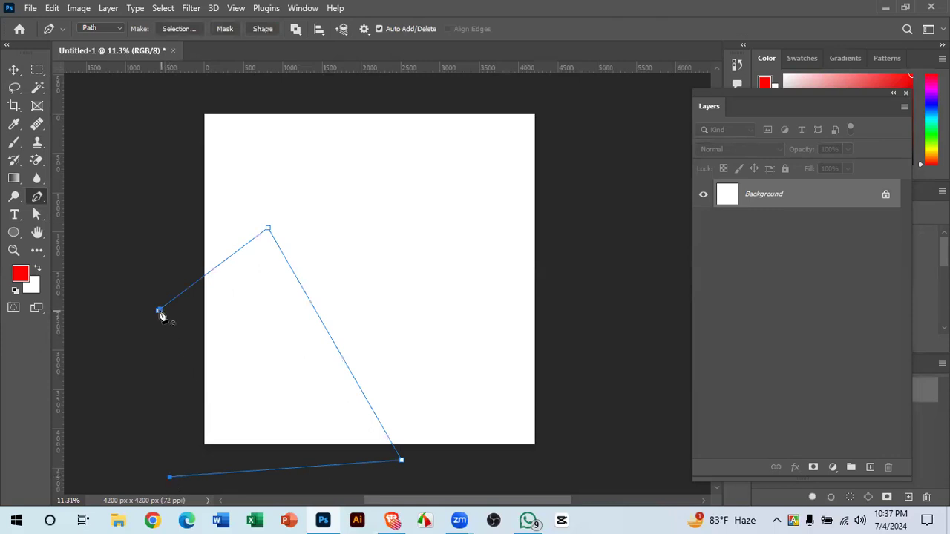
{"action": "left_click", "coordinate": [158, 311]}
- Show the Paths panel from the Window menu and float it beside the Layers panel
{"action": "left_click", "coordinate": [294, 8]}
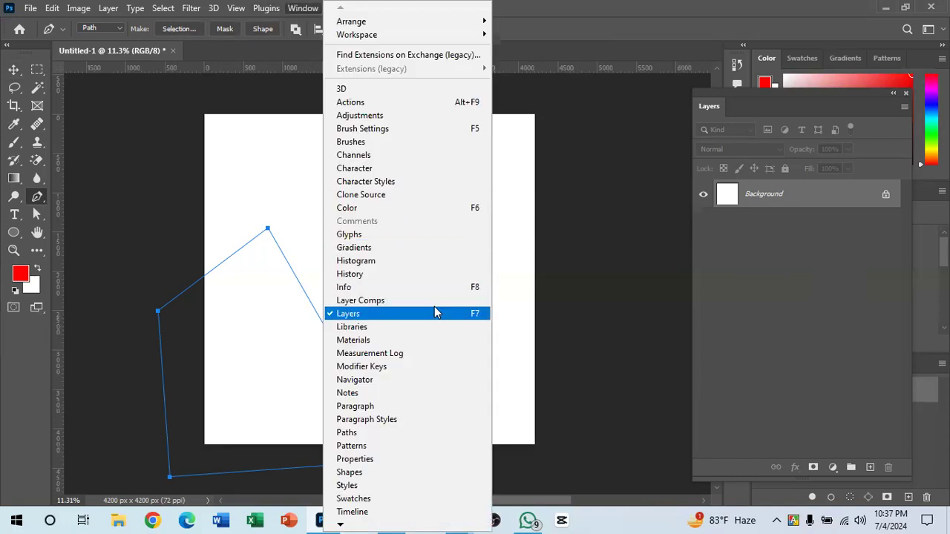
{"action": "left_click", "coordinate": [369, 437]}
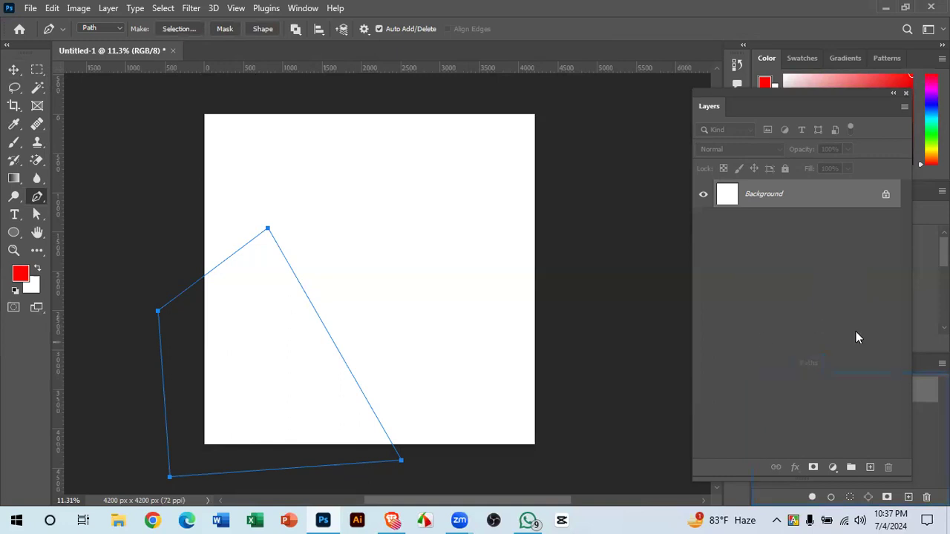
{"action": "left_click_drag", "start_coordinate": [924, 364], "coordinate": [798, 257]}
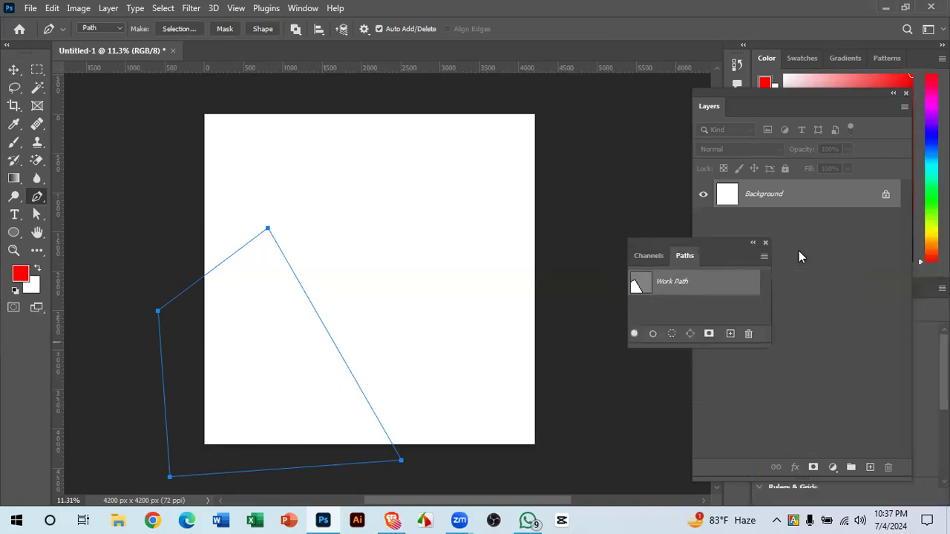
{"action": "left_click", "coordinate": [578, 190]}
{"action": "key", "text": "ctrl+z"}
- Save the Work Path as Path 1 and load it as a selection
{"action": "double_click", "coordinate": [683, 282]}
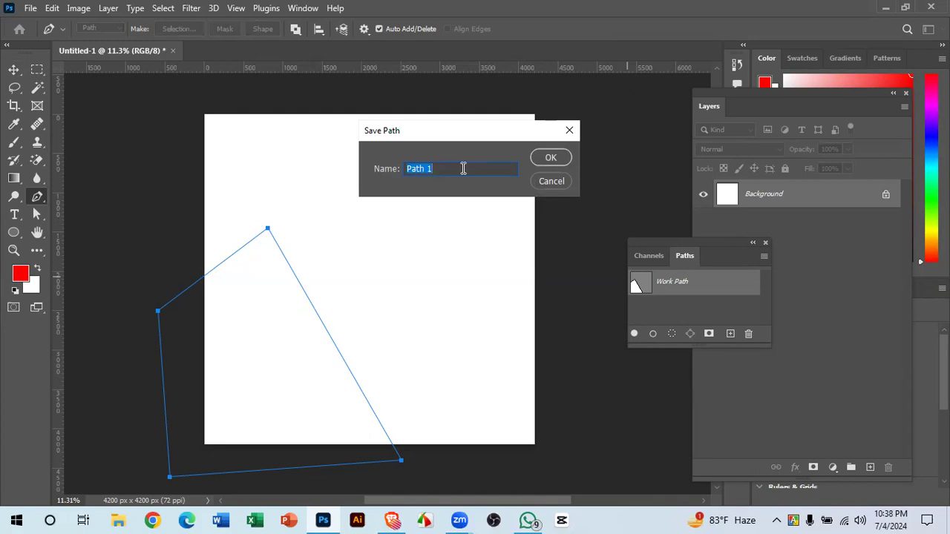
{"action": "left_click", "coordinate": [564, 165]}
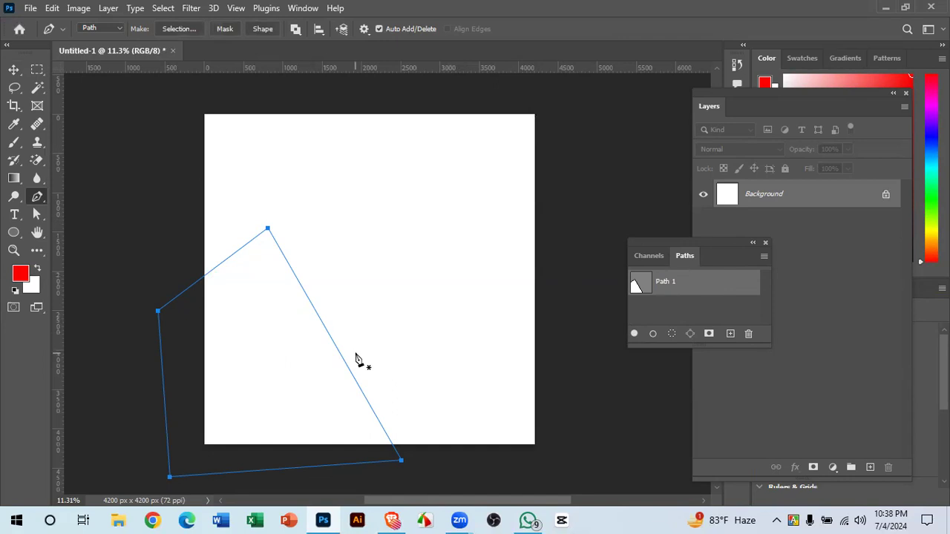
{"action": "left_click", "coordinate": [638, 286], "text": "ctrl"}
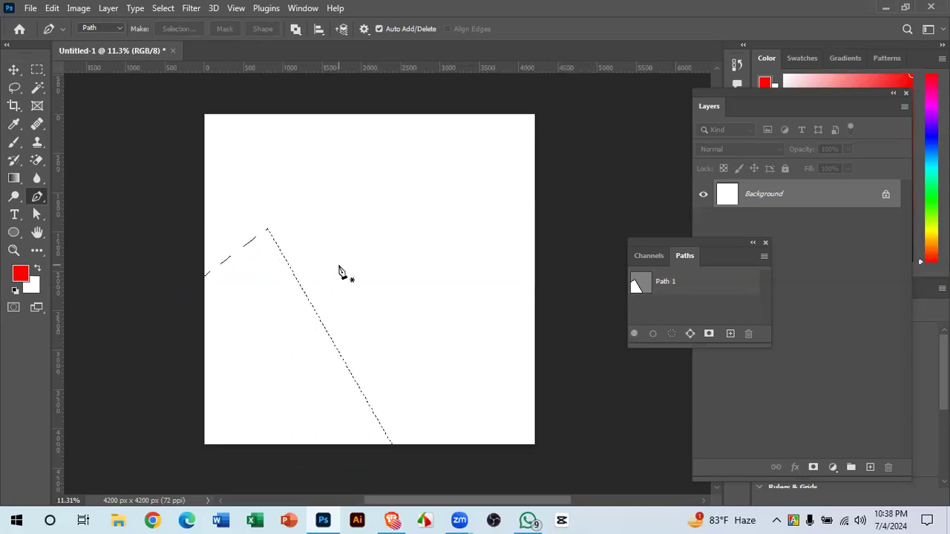
- Fill the Path 1 selection with the red foreground colour
{"action": "key", "text": "ctrl+alt+shift+n"}
{"action": "key", "text": "alt+BackSpace"}
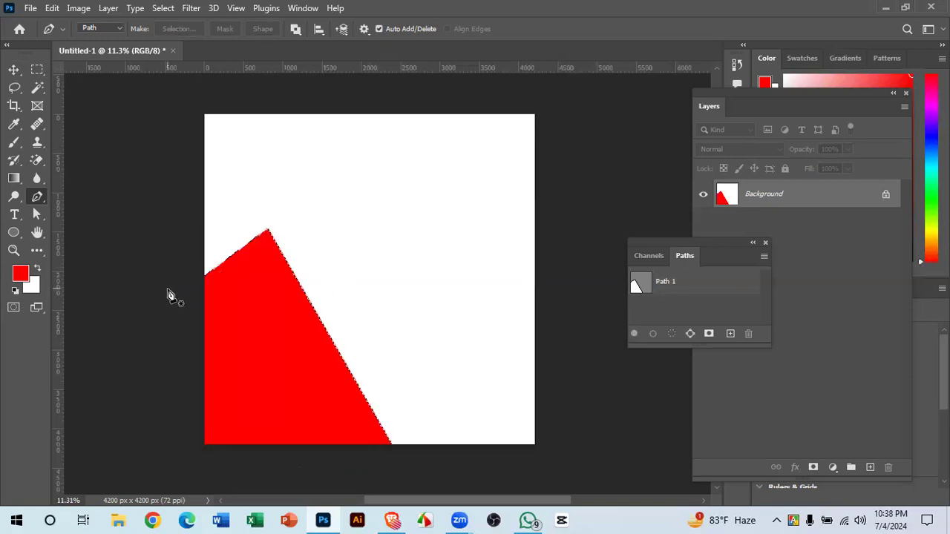
- With the Move tool active, clear the selection and delete Path 1, confirming the prompt
{"action": "left_click", "coordinate": [13, 69]}
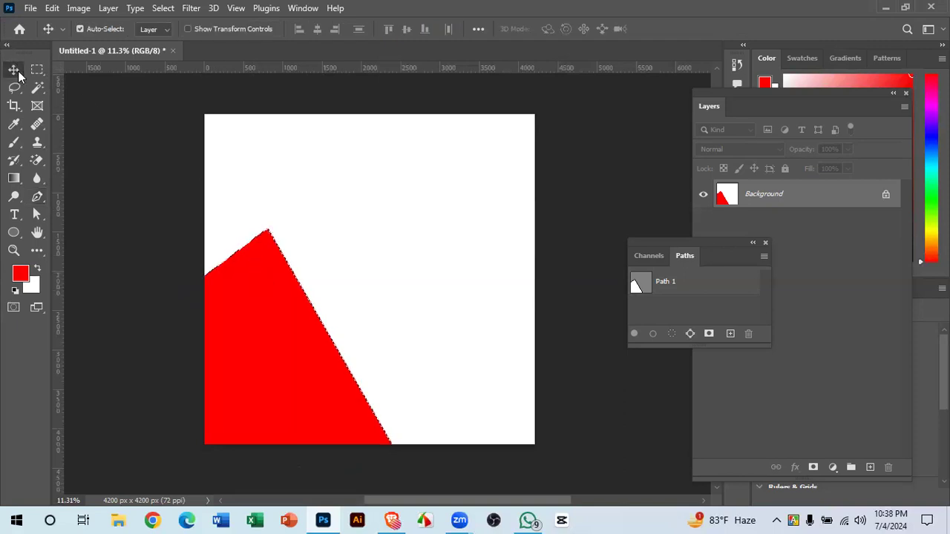
{"action": "key", "text": "ctrl+d"}
{"action": "left_click", "coordinate": [646, 288]}
{"action": "left_click", "coordinate": [748, 335]}
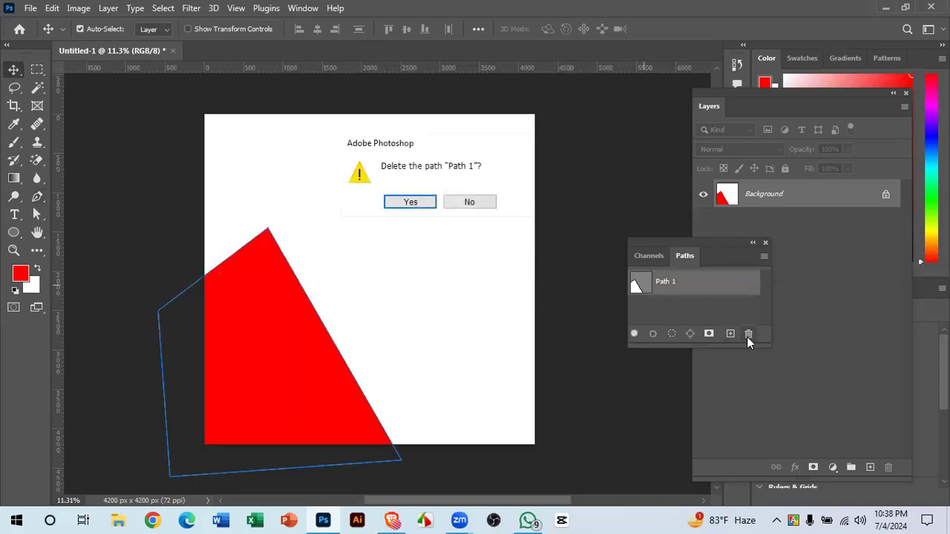
{"action": "left_click", "coordinate": [420, 204]}
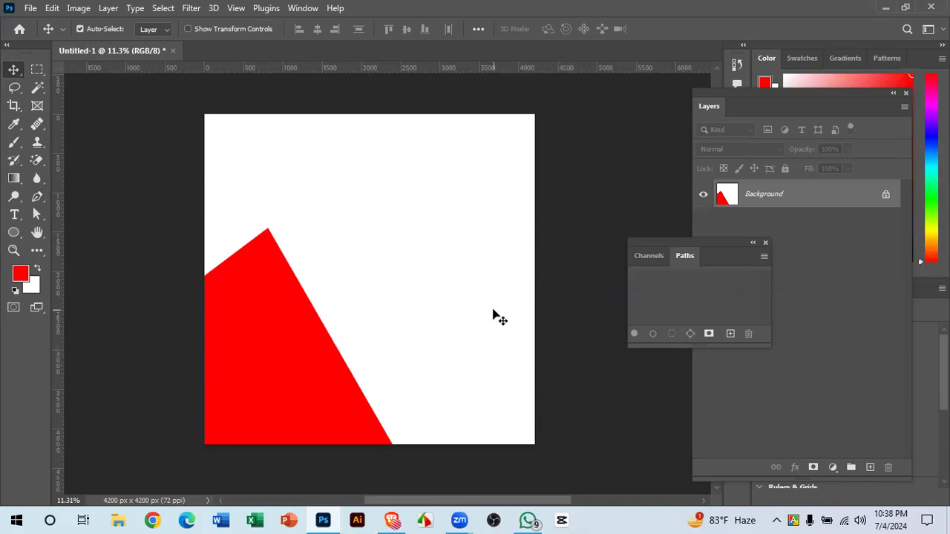
- After a blocked Background move, undo the red fill and path deletion and reload Path 1's selection
{"action": "left_click", "coordinate": [716, 196]}
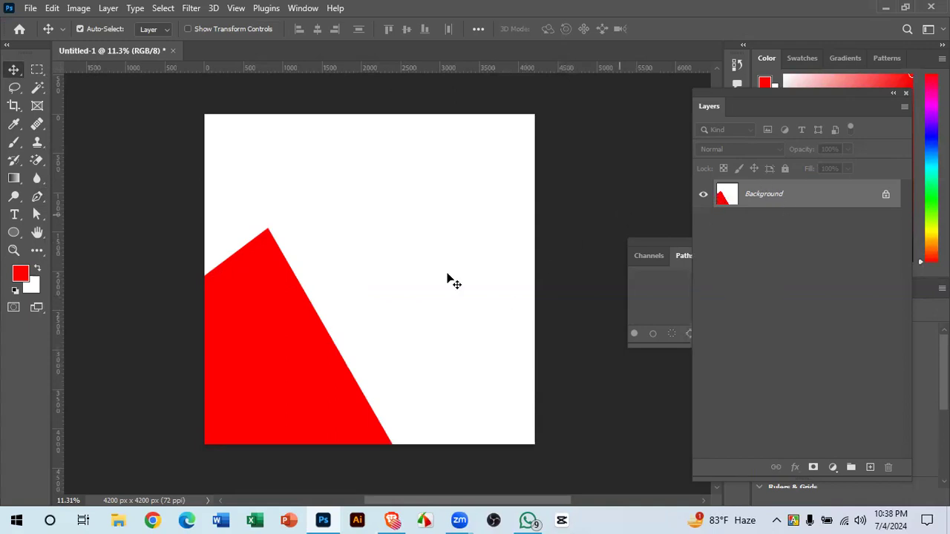
{"action": "left_click_drag", "start_coordinate": [346, 377], "coordinate": [420, 257]}
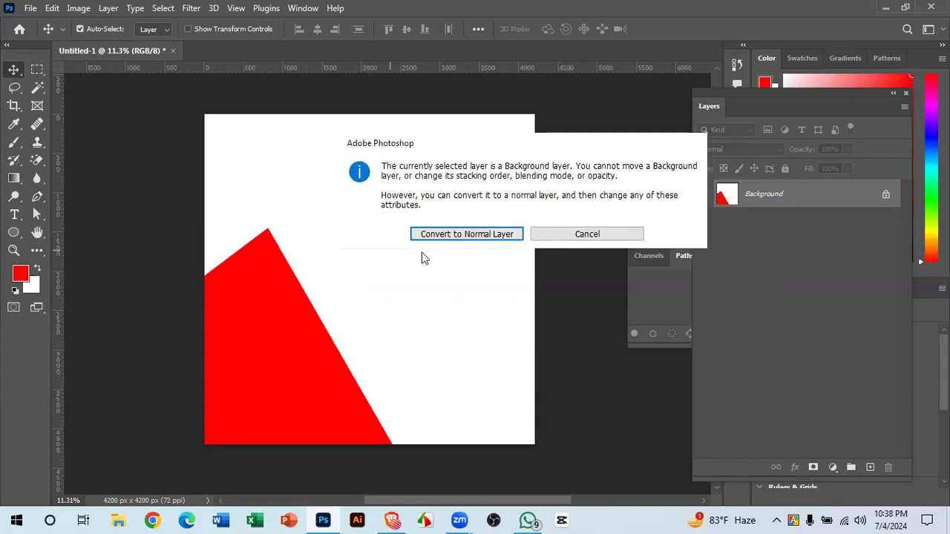
{"action": "left_click", "coordinate": [568, 235]}
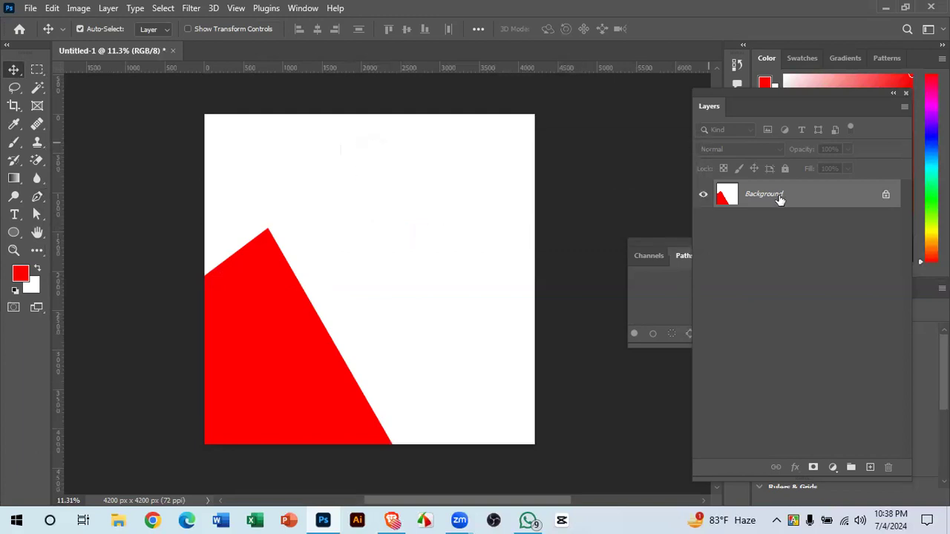
{"action": "key", "text": "ctrl+z"}
{"action": "key", "text": "ctrl+z"}
{"action": "key", "text": "ctrl+z"}
{"action": "key", "text": "ctrl+z"}
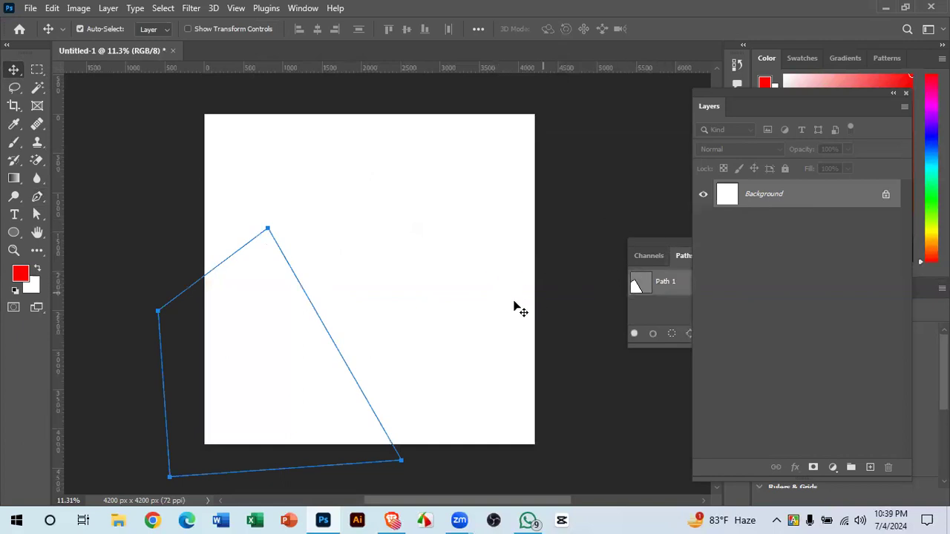
{"action": "key", "text": "ctrl+shift+z"}
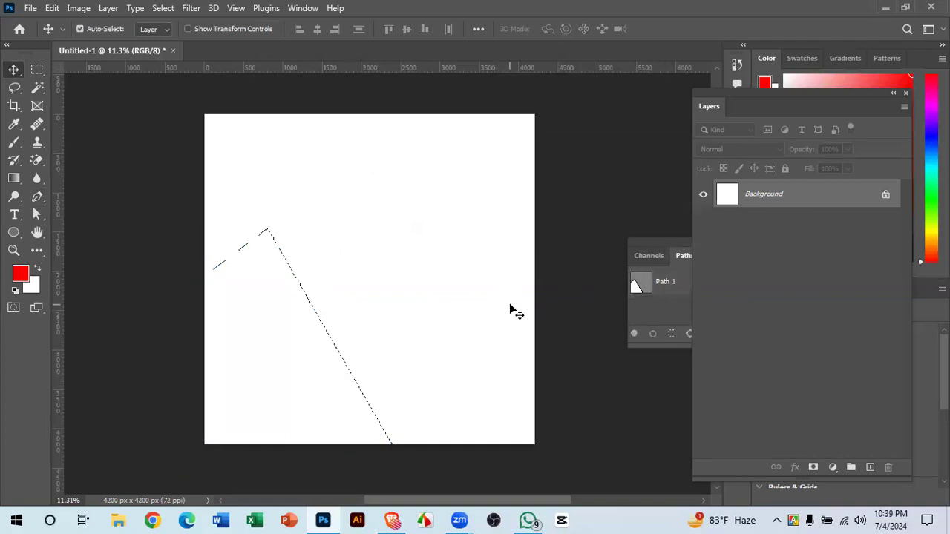
- Fill the selection red on a new Layer 1, toggle the Background's visibility, then delete Layer 1
{"action": "left_click", "coordinate": [870, 468]}
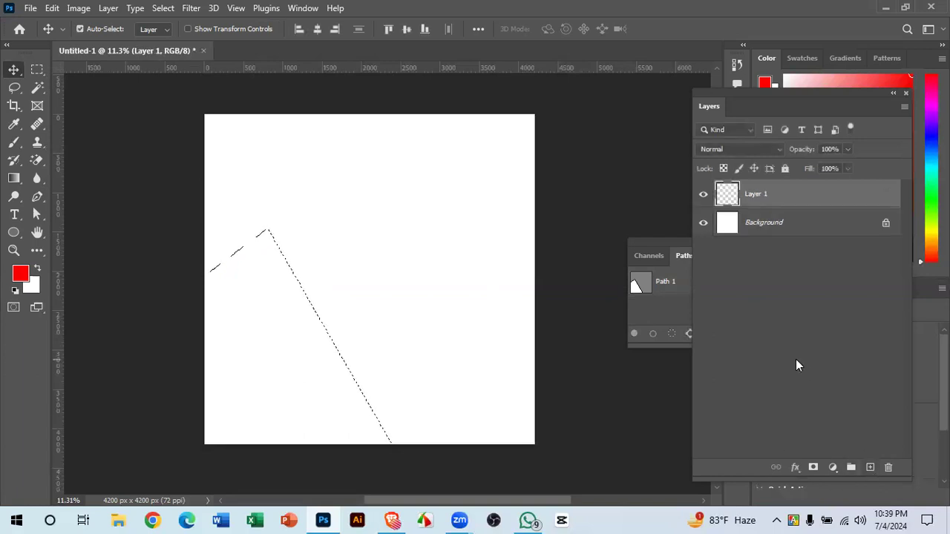
{"action": "key", "text": "alt+BackSpace"}
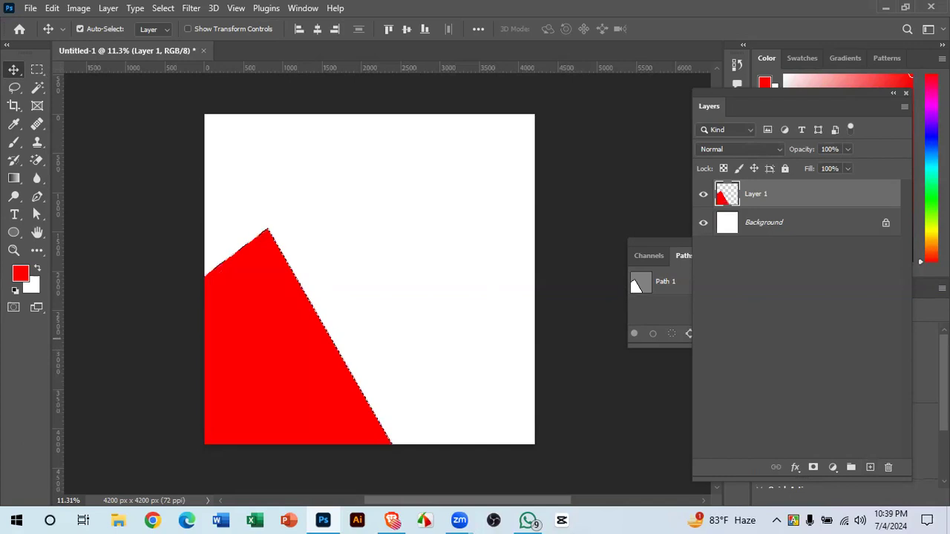
{"action": "left_click", "coordinate": [703, 223]}
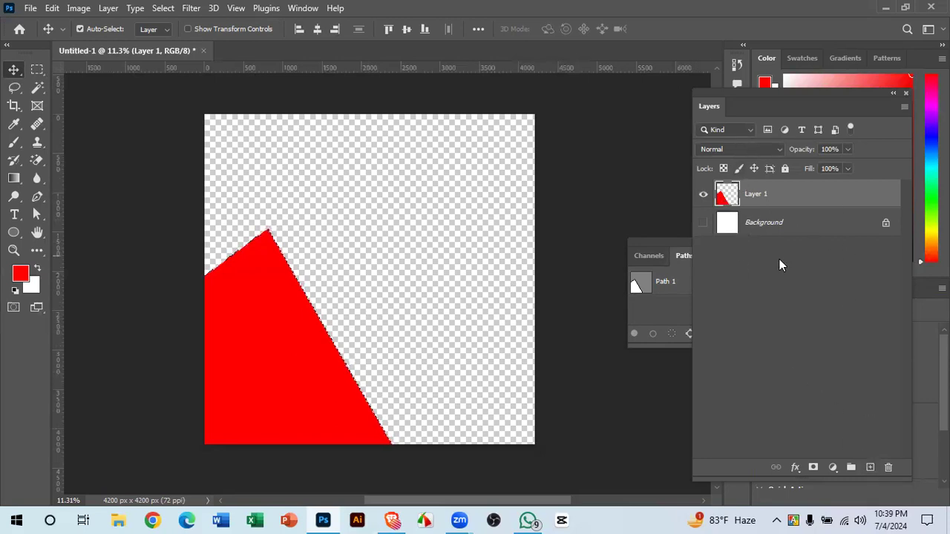
{"action": "left_click", "coordinate": [708, 227]}
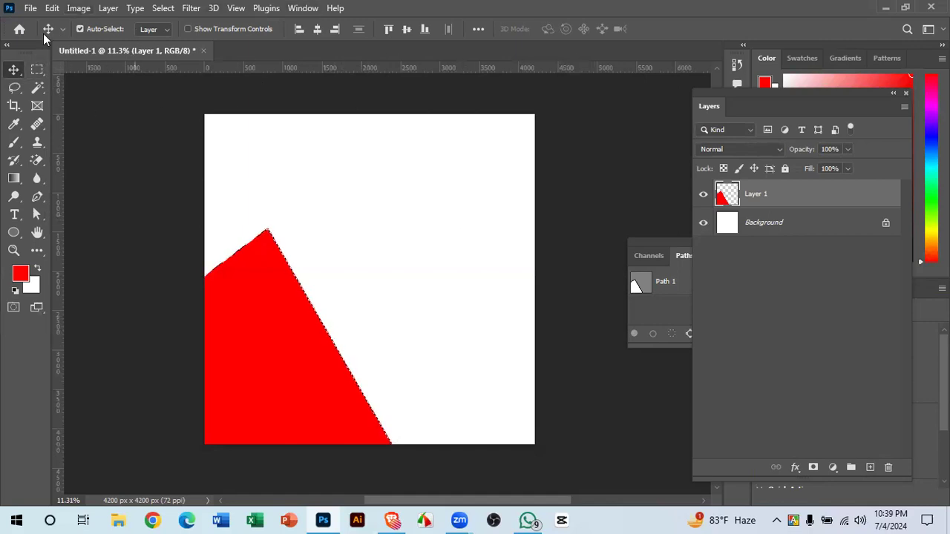
{"action": "left_click", "coordinate": [36, 202]}
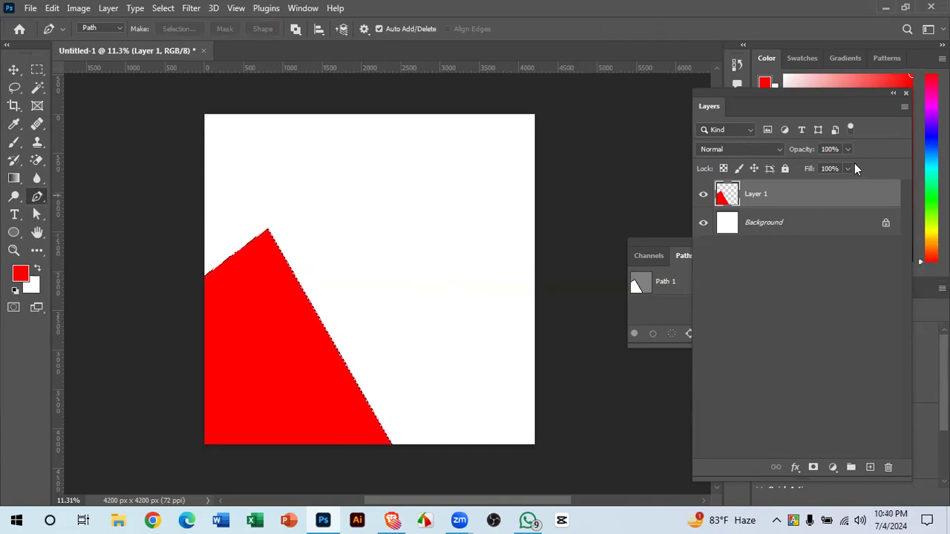
{"action": "left_click_drag", "start_coordinate": [858, 194], "coordinate": [887, 468]}
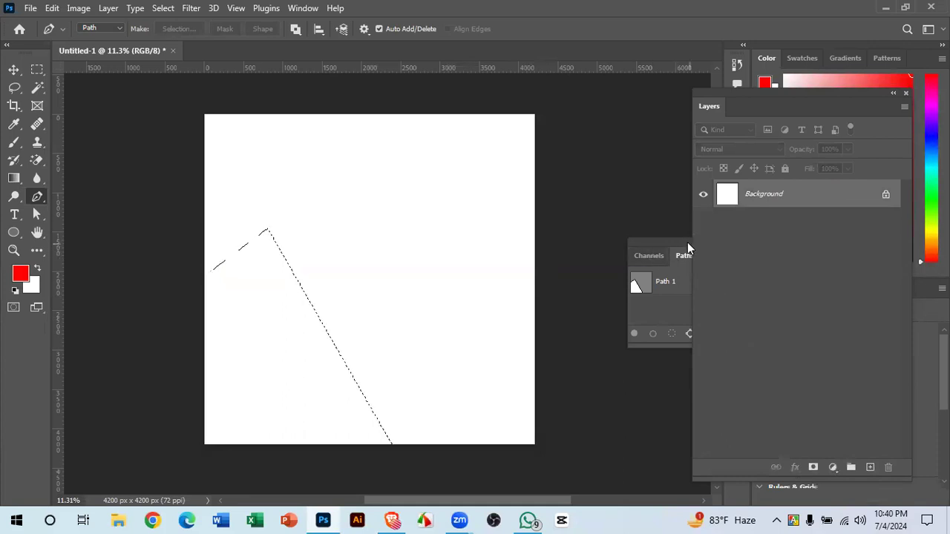
- Close the floating Paths panel and deselect, leaving a blank white Background
{"action": "left_click_drag", "start_coordinate": [651, 245], "coordinate": [514, 221]}
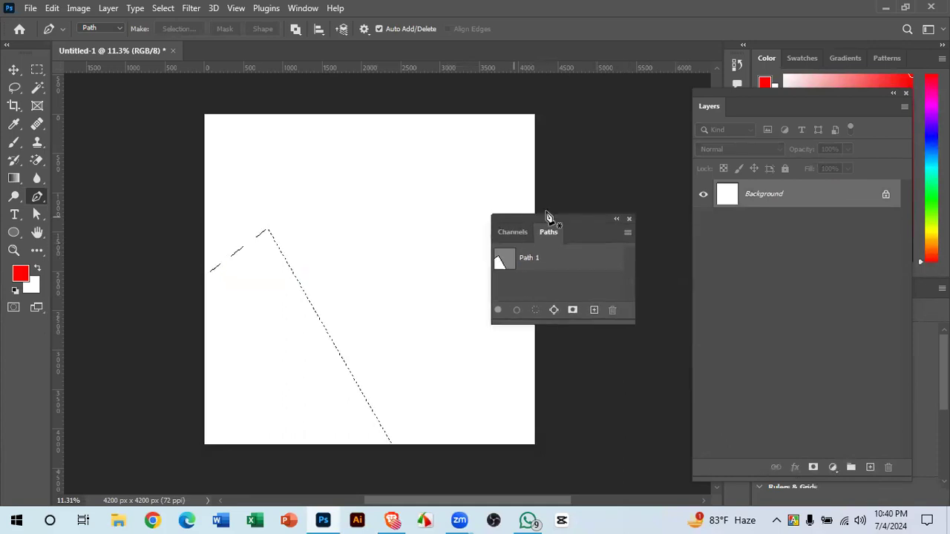
{"action": "left_click", "coordinate": [628, 219]}
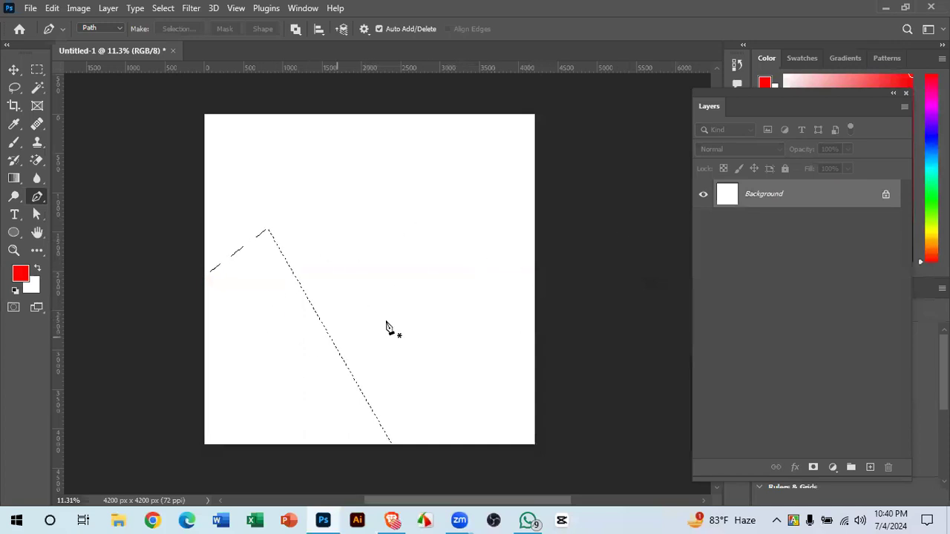
{"action": "key", "text": "ctrl+d"}
- Enable Rubber Band in the Pen's Path Options
{"action": "left_click", "coordinate": [365, 29]}
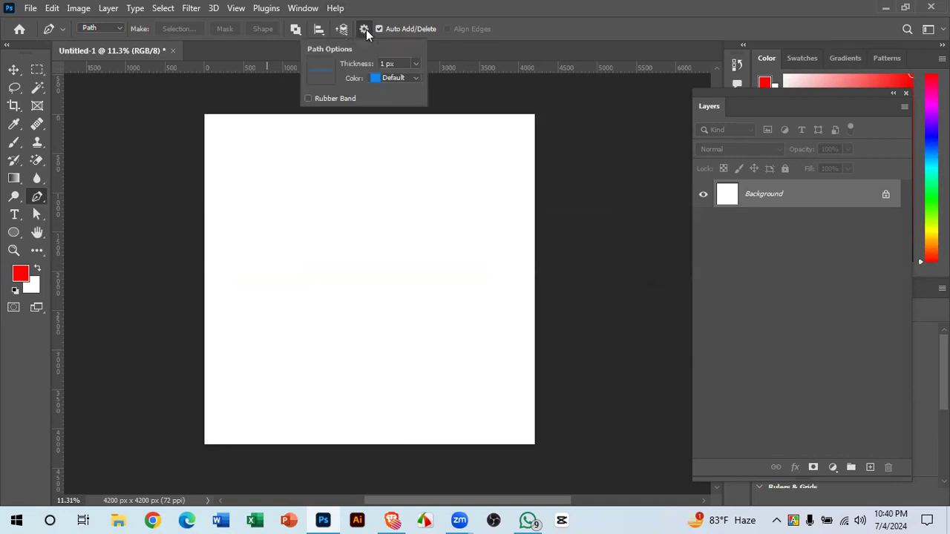
{"action": "left_click", "coordinate": [315, 104]}
{"action": "left_click", "coordinate": [37, 201]}
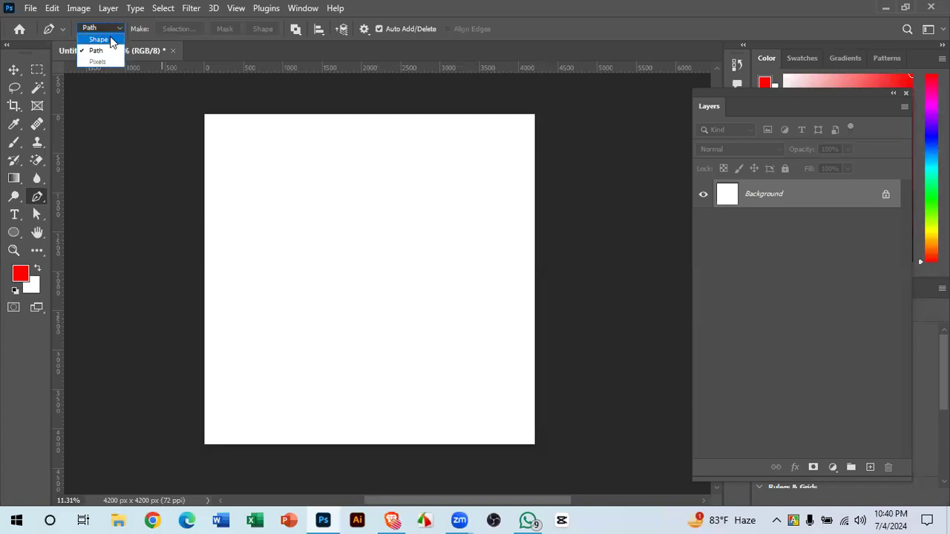
- Switch the pen to Shape mode and draw a closed red four-cornered shape
{"action": "left_click", "coordinate": [99, 40]}
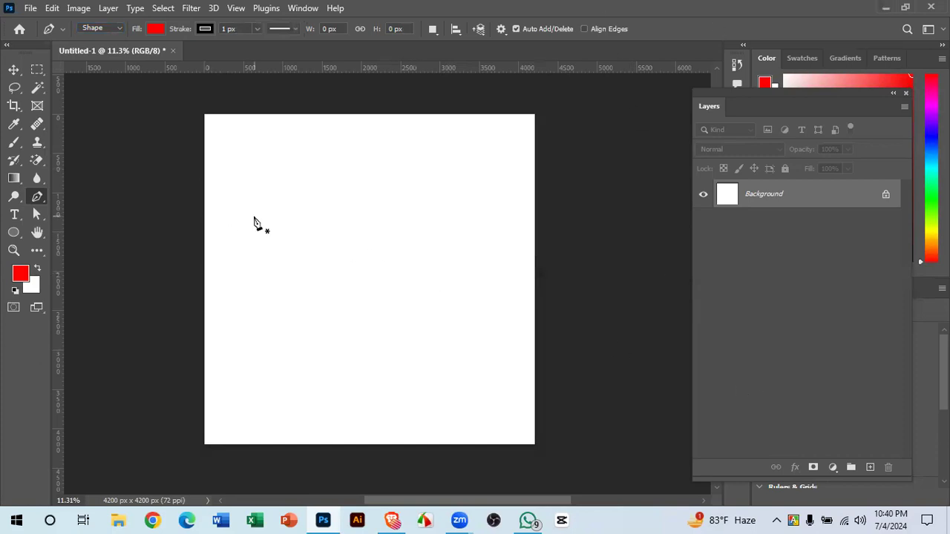
{"action": "left_click", "coordinate": [254, 217]}
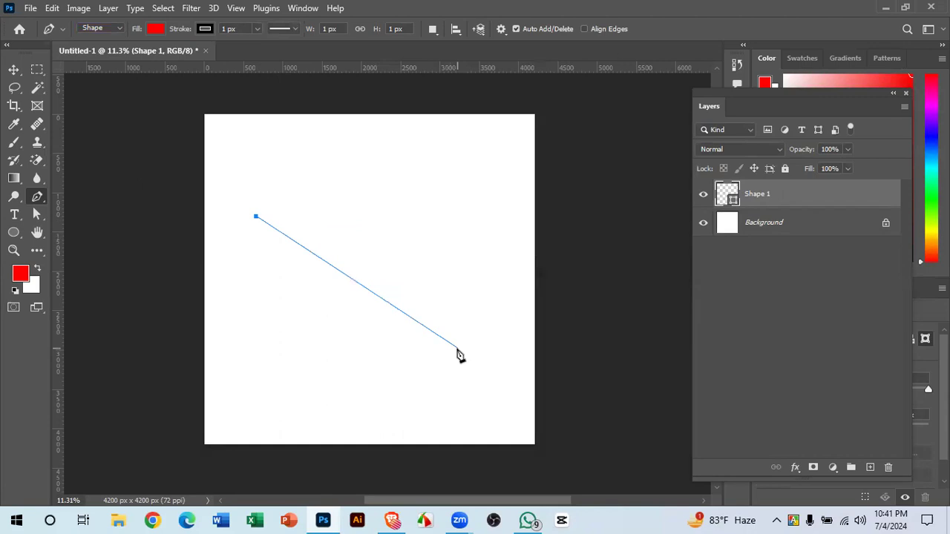
{"action": "left_click", "coordinate": [472, 216]}
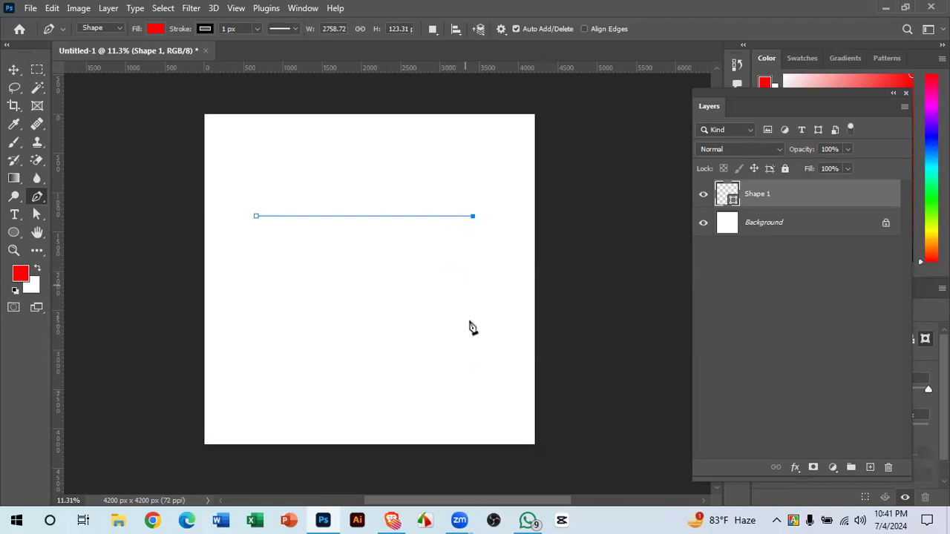
{"action": "left_click", "coordinate": [473, 381]}
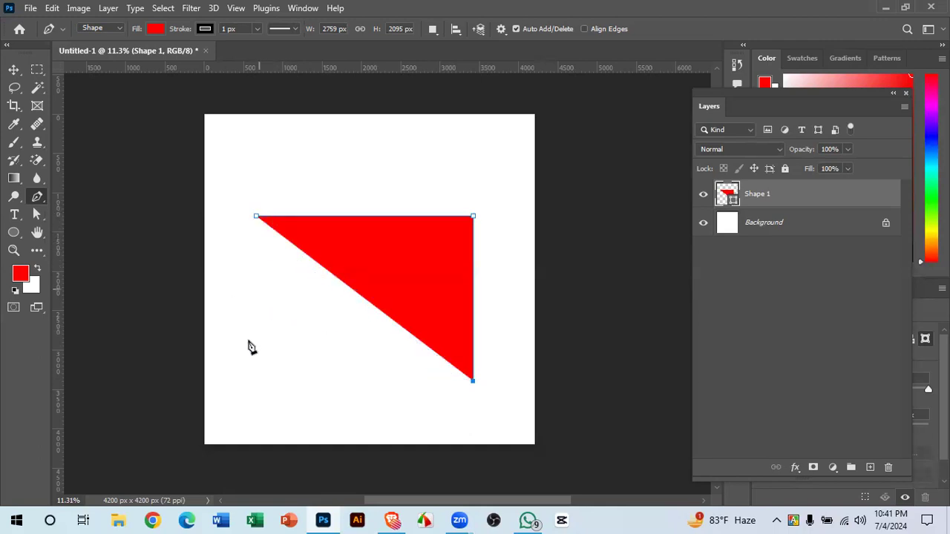
{"action": "left_click", "coordinate": [265, 381]}
{"action": "left_click", "coordinate": [257, 216]}
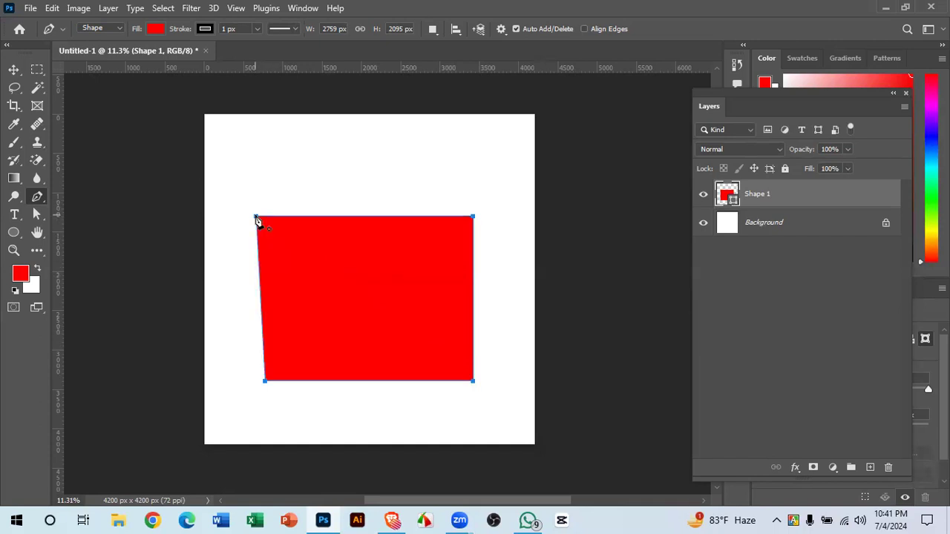
{"action": "left_click", "coordinate": [13, 69]}
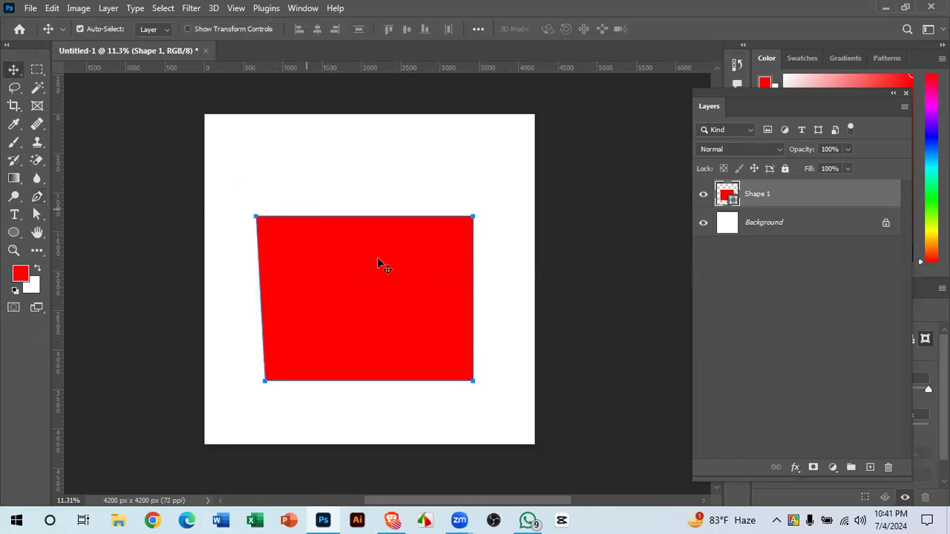
{"action": "left_click", "coordinate": [585, 263]}
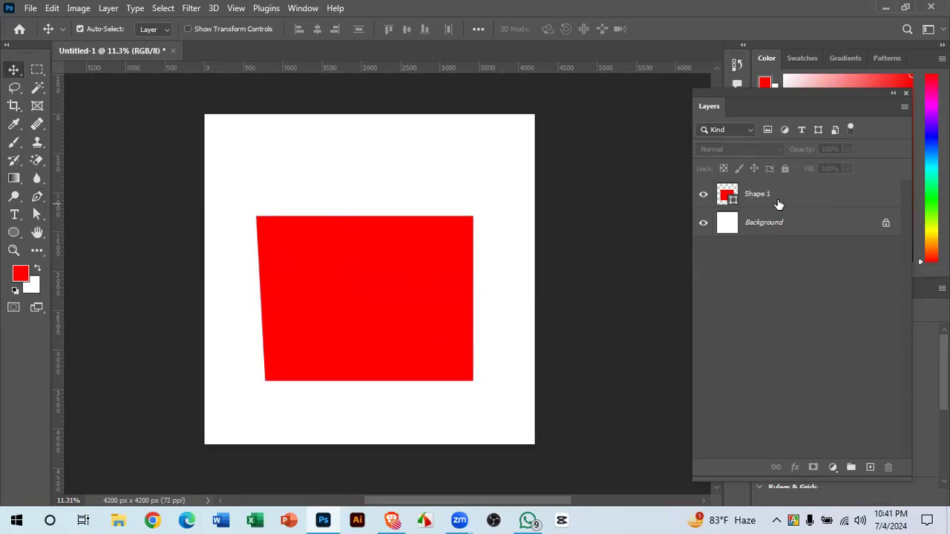
{"action": "left_click", "coordinate": [779, 205]}
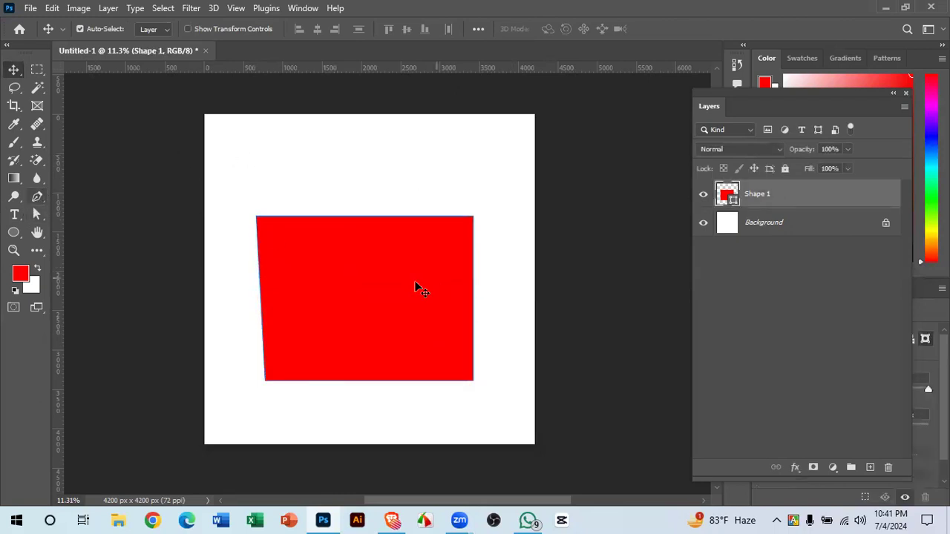
{"action": "left_click", "coordinate": [38, 191]}
{"action": "right_click", "coordinate": [38, 191]}
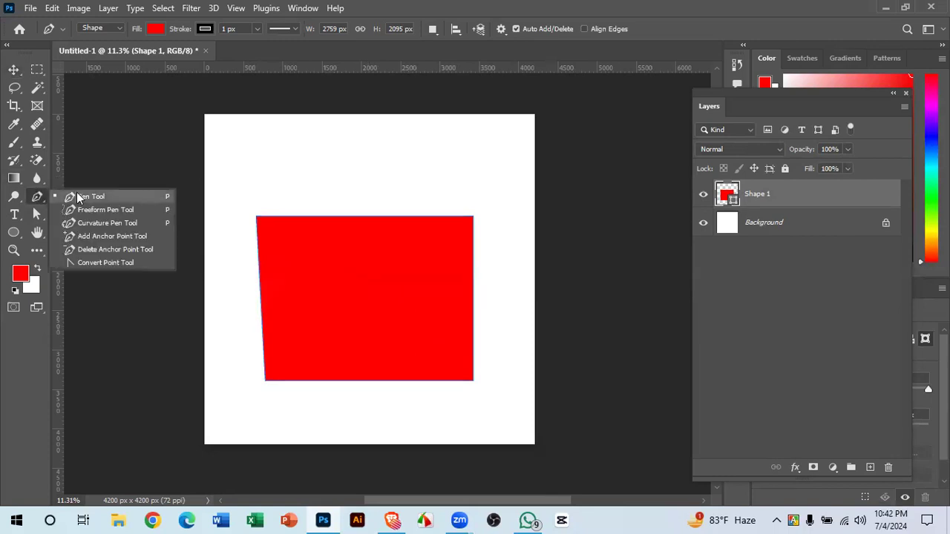
{"action": "left_click", "coordinate": [86, 201]}
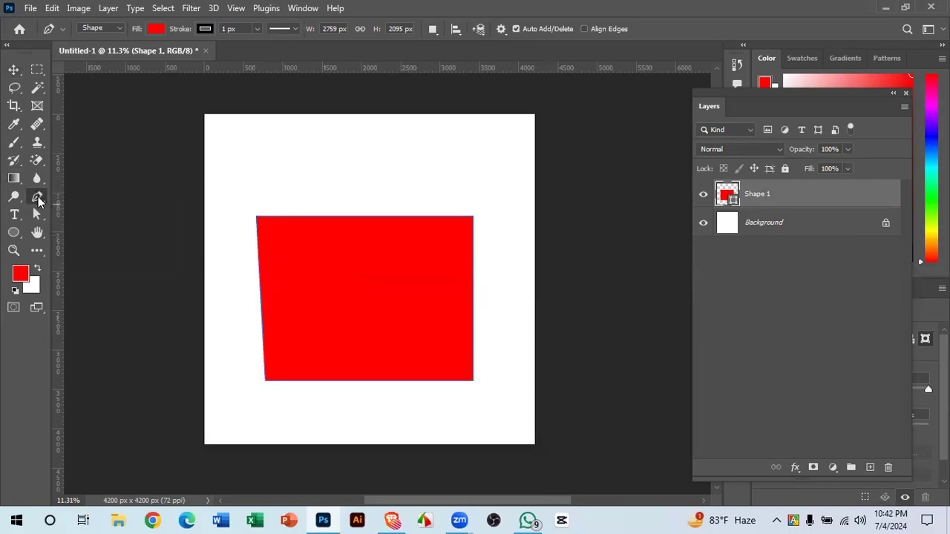
{"action": "right_click", "coordinate": [38, 199]}
{"action": "left_click", "coordinate": [80, 193]}
{"action": "left_click_drag", "start_coordinate": [234, 199], "coordinate": [281, 262]}
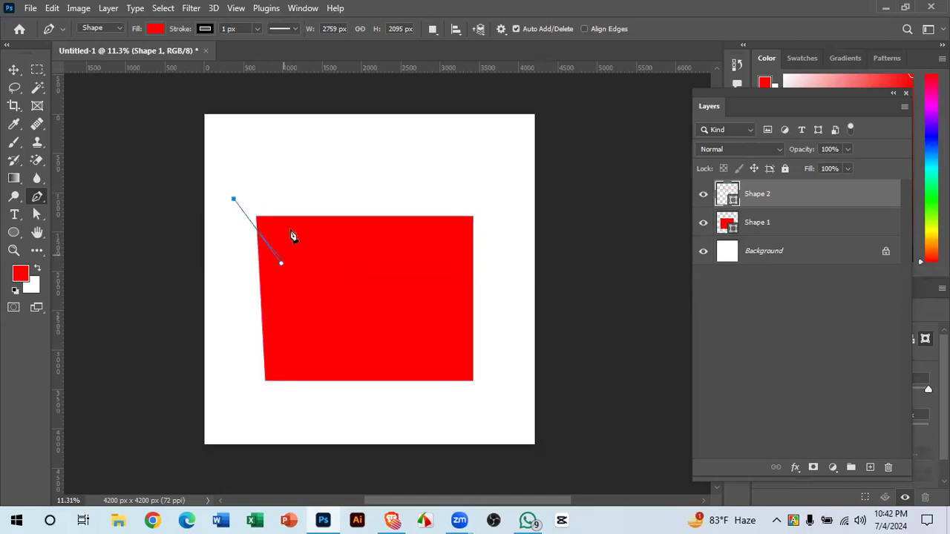
{"action": "key", "text": "ctrl+z"}
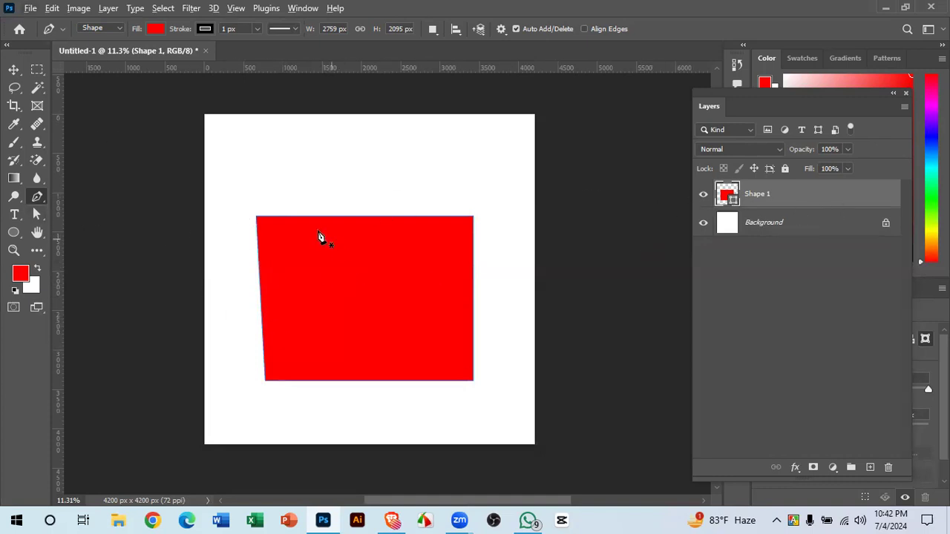
{"action": "left_click", "coordinate": [39, 215]}
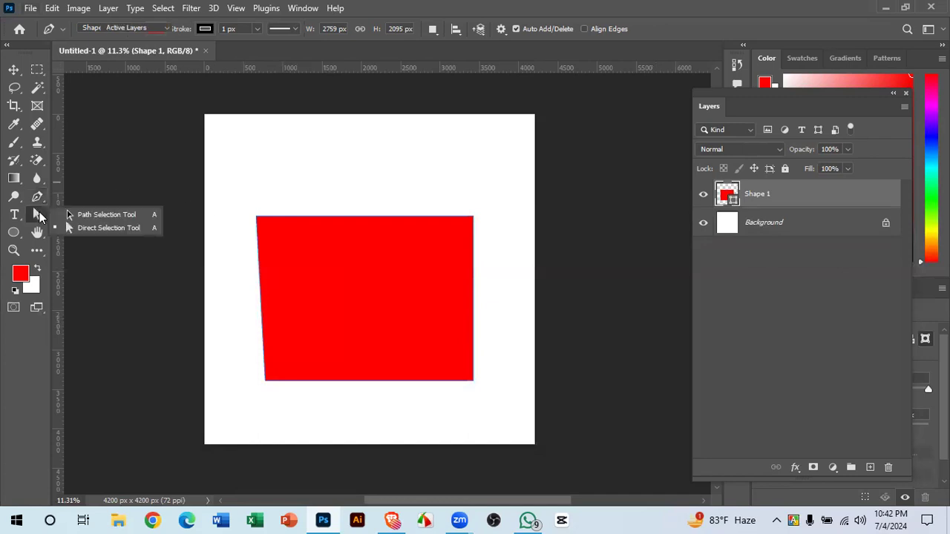
- Marquee-select all four corner anchors of the red shape with the Direct Selection Tool
{"action": "left_click", "coordinate": [92, 228]}
{"action": "left_click_drag", "start_coordinate": [244, 194], "coordinate": [513, 409]}
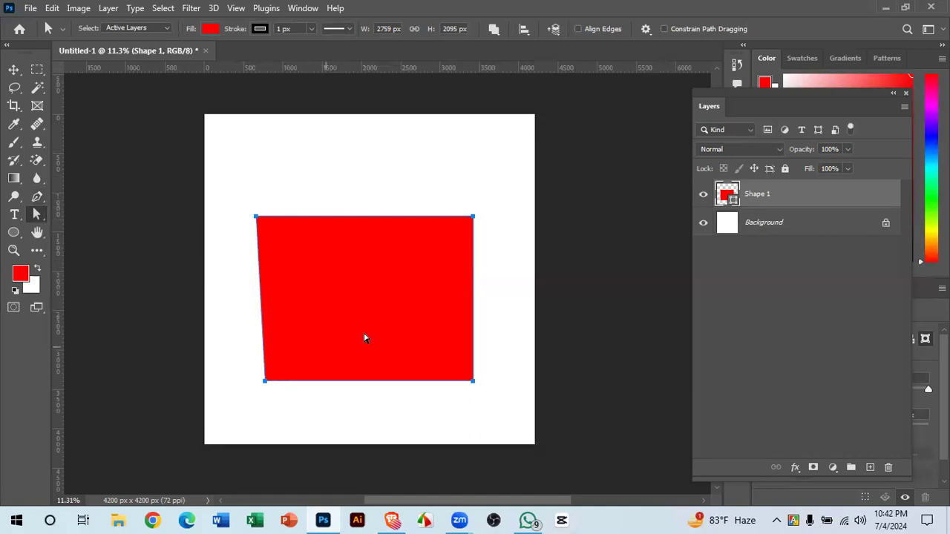
{"action": "right_click", "coordinate": [46, 211]}
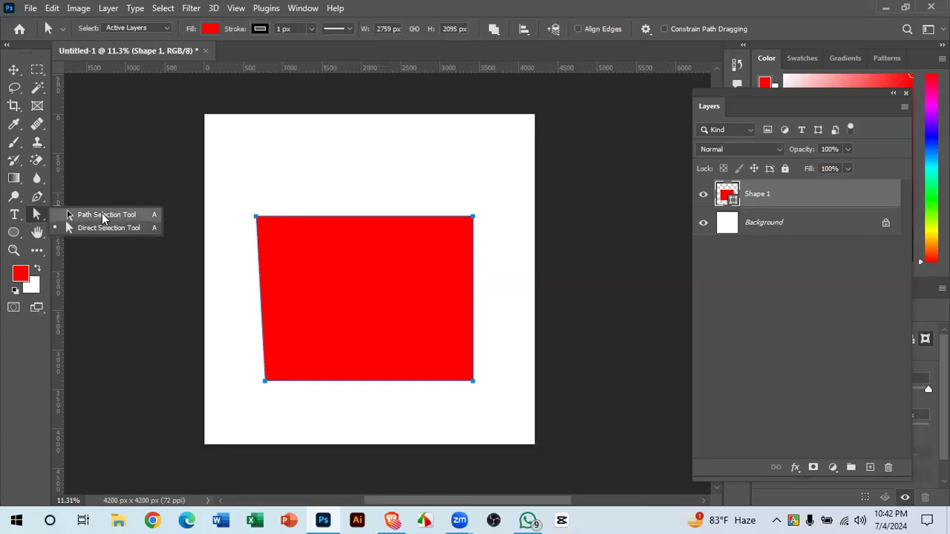
{"action": "left_click", "coordinate": [37, 214]}
- Reselect the shape's anchors, then isolate the top-right corner anchor
{"action": "left_click", "coordinate": [73, 211]}
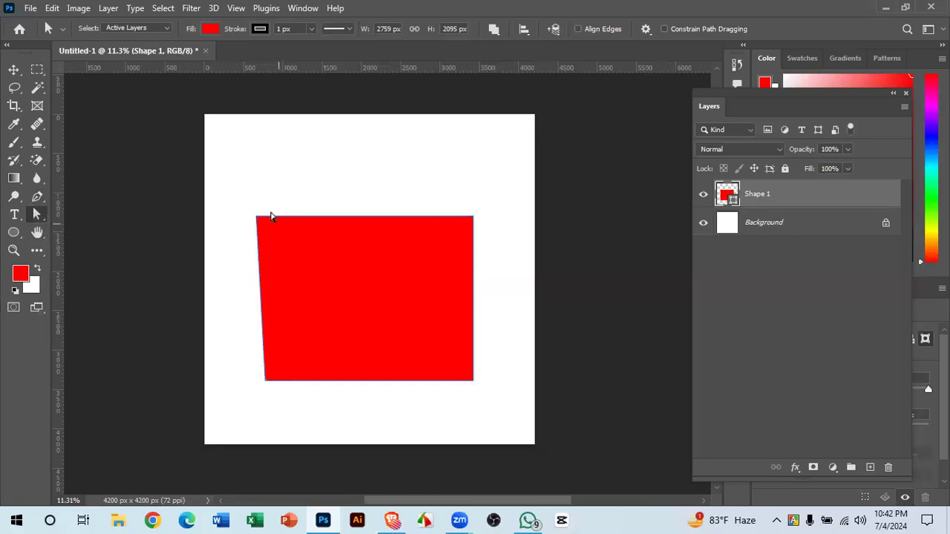
{"action": "left_click_drag", "start_coordinate": [237, 191], "coordinate": [487, 405]}
{"action": "left_click_drag", "start_coordinate": [236, 203], "coordinate": [508, 409]}
{"action": "left_click_drag", "start_coordinate": [40, 215], "coordinate": [94, 229]}
{"action": "left_click_drag", "start_coordinate": [465, 202], "coordinate": [484, 235]}
{"action": "left_click_drag", "start_coordinate": [460, 197], "coordinate": [364, 219]}
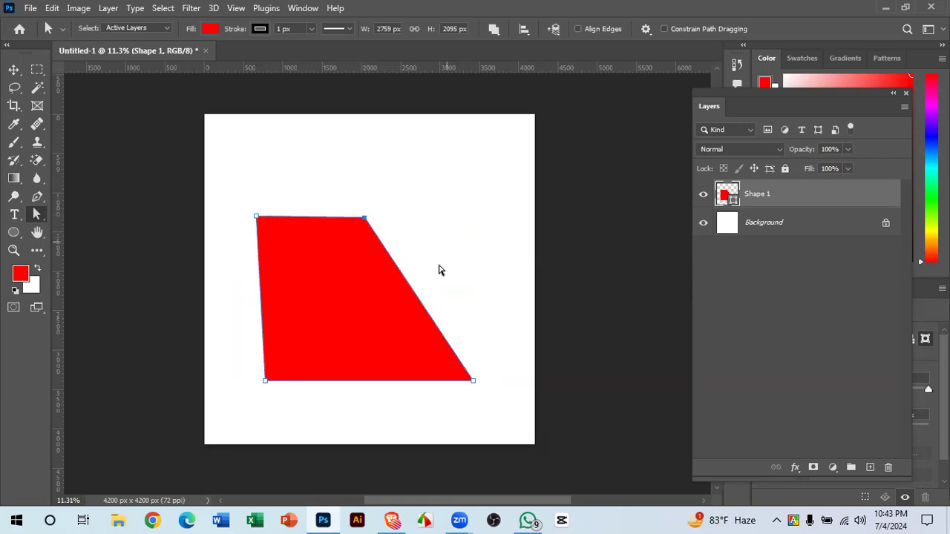
- Slide the bottom-left corner right along the bottom edge, forming a parallelogram
{"action": "mouse_move", "coordinate": [245, 370]}
{"action": "left_mouse_down"}
{"action": "mouse_move", "coordinate": [299, 418]}
{"action": "mouse_move", "coordinate": [295, 410]}
{"action": "left_mouse_up"}
{"action": "left_click_drag", "start_coordinate": [265, 380], "coordinate": [344, 384]}
{"action": "left_click_drag", "start_coordinate": [347, 380], "coordinate": [350, 381]}
{"action": "left_click", "coordinate": [449, 191]}
{"action": "left_click_drag", "start_coordinate": [394, 304], "coordinate": [289, 416]}
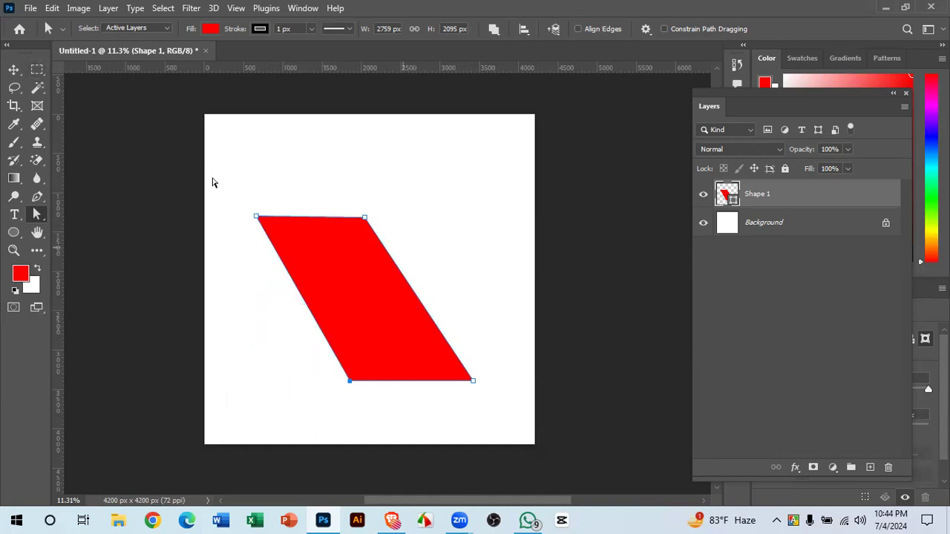
- Lower the top edge and shift the middle anchors, then undo that reshaping
{"action": "left_click_drag", "start_coordinate": [352, 219], "coordinate": [331, 305]}
{"action": "left_click", "coordinate": [358, 447]}
{"action": "left_click_drag", "start_coordinate": [269, 205], "coordinate": [440, 426]}
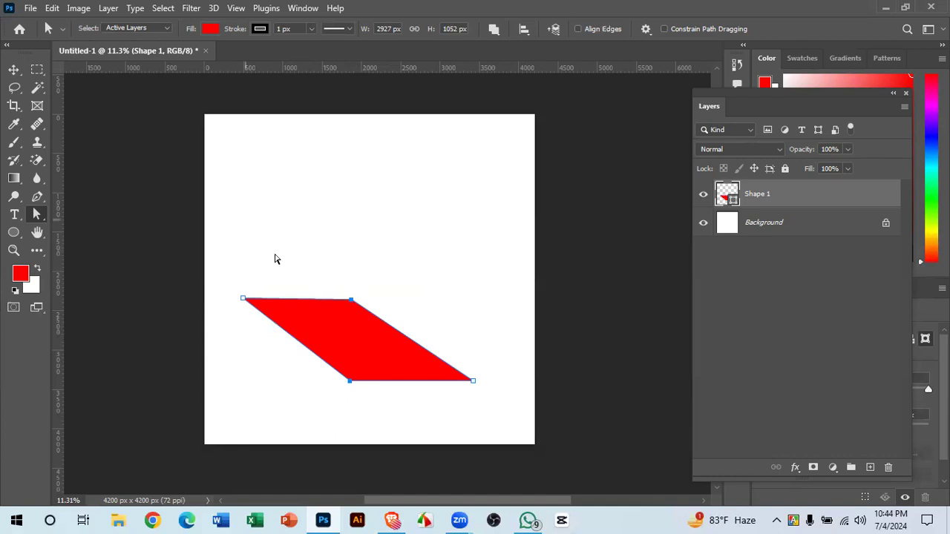
{"action": "left_click_drag", "start_coordinate": [331, 342], "coordinate": [352, 281]}
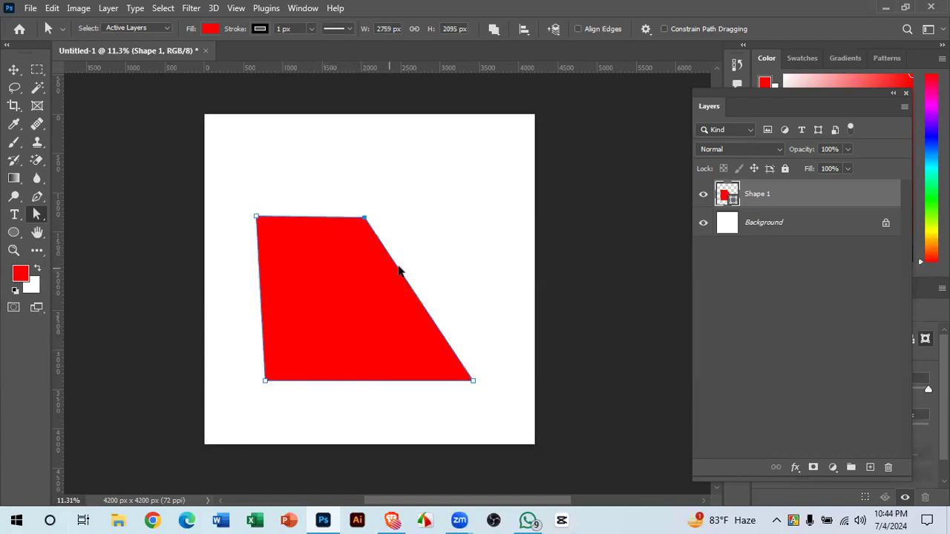
{"action": "key", "text": "ctrl+z"}
- Add anchor points on the top, right, bottom and left edges with the Add Anchor Point Tool
{"action": "left_click", "coordinate": [37, 198]}
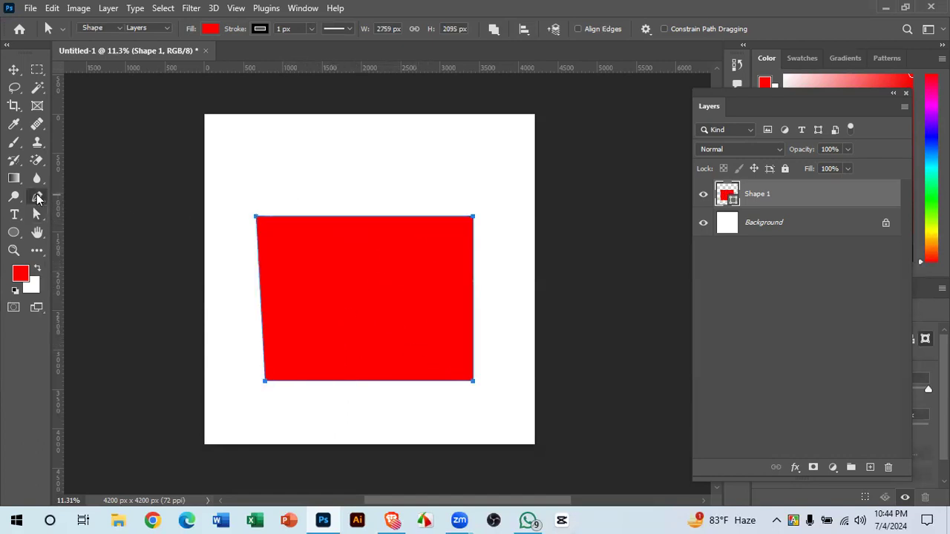
{"action": "left_click", "coordinate": [37, 196]}
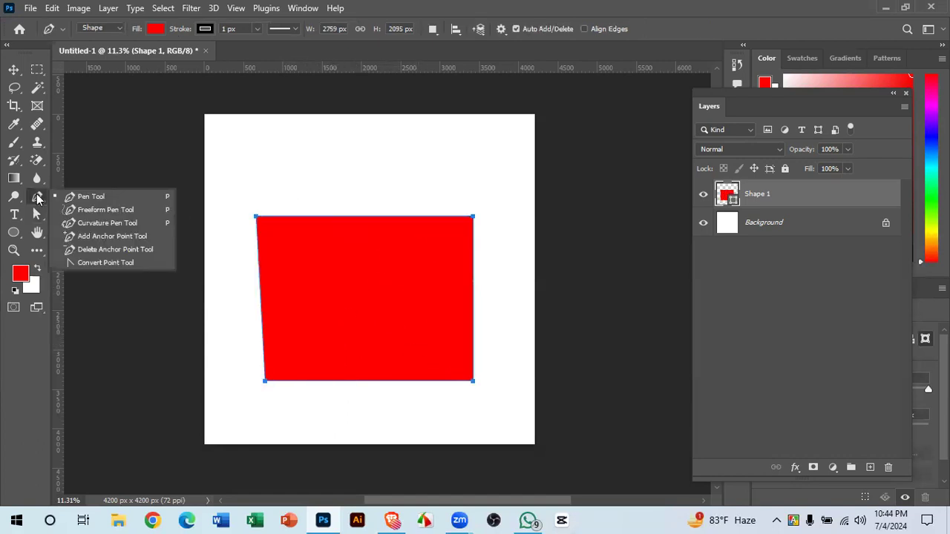
{"action": "left_click", "coordinate": [107, 236]}
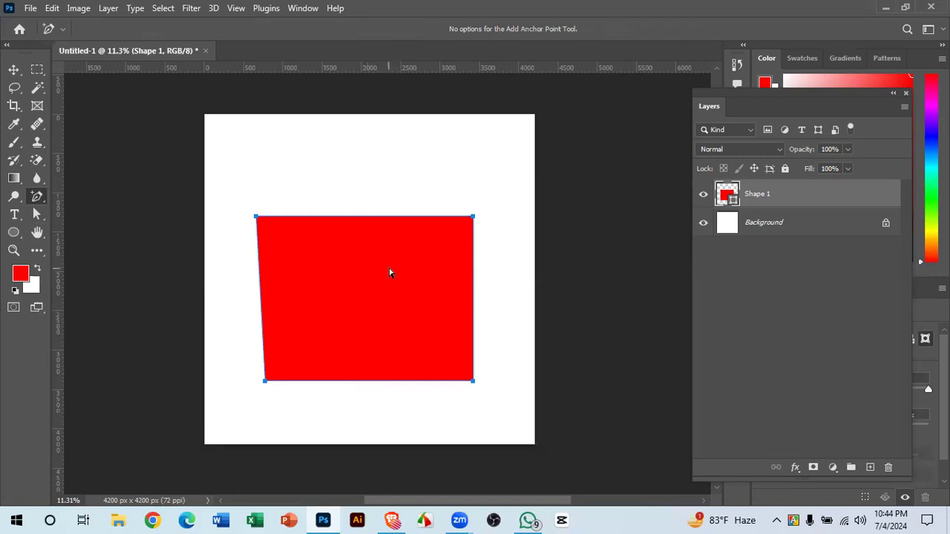
{"action": "left_click", "coordinate": [346, 217]}
{"action": "left_click", "coordinate": [474, 280]}
{"action": "left_click", "coordinate": [373, 381]}
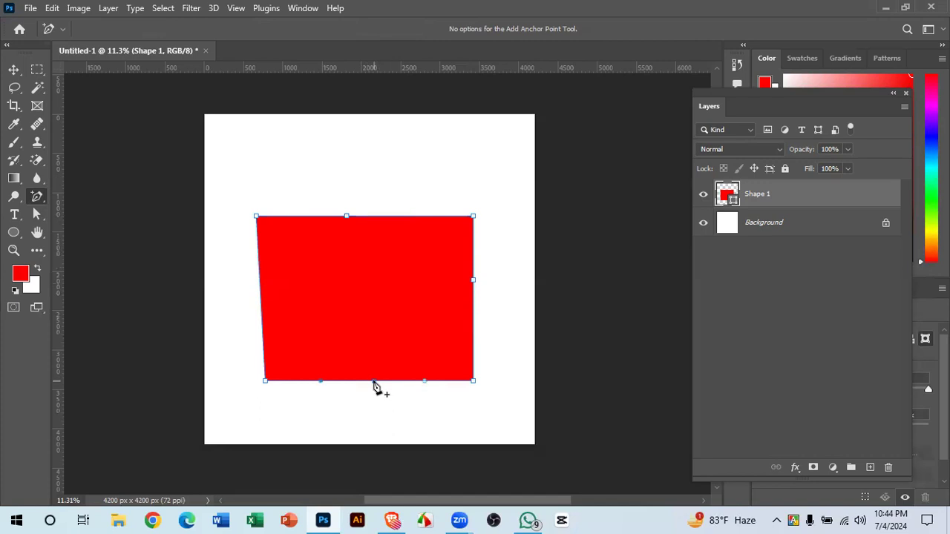
{"action": "left_click", "coordinate": [260, 294]}
{"action": "right_click", "coordinate": [37, 197]}
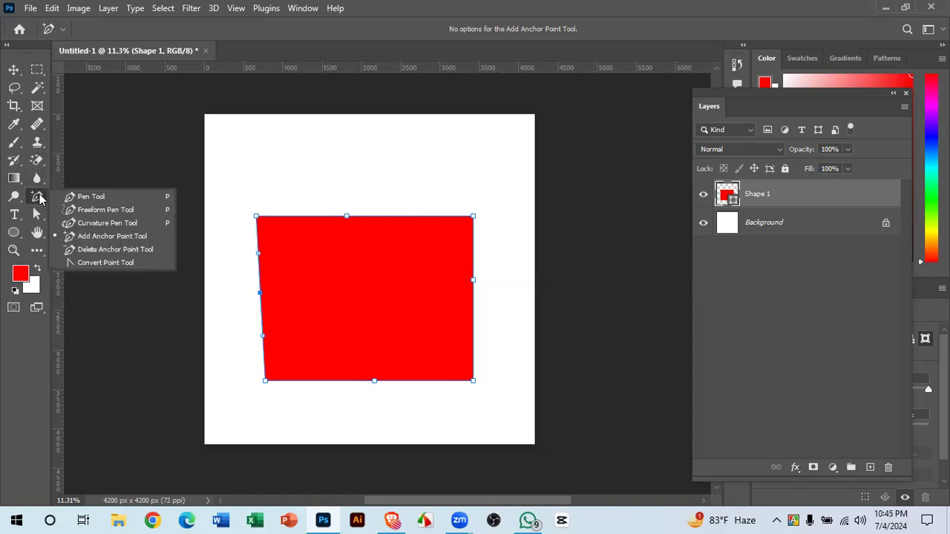
- Delete the extra anchor points on the left and right edges
{"action": "left_click", "coordinate": [118, 250]}
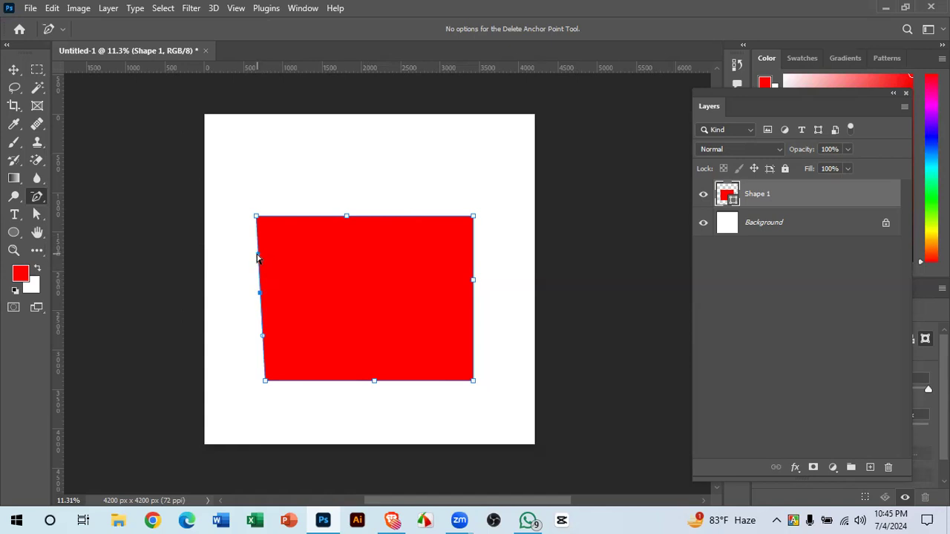
{"action": "left_click", "coordinate": [259, 294]}
{"action": "left_click", "coordinate": [473, 281]}
- Reselect the Shape 1 layer with the Move tool
{"action": "key", "text": "v"}
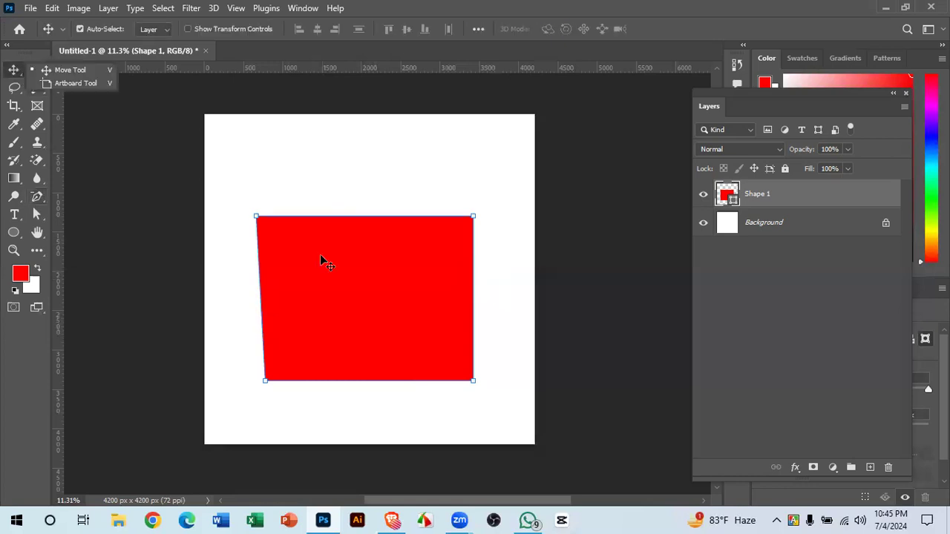
{"action": "left_click", "coordinate": [511, 303]}
{"action": "left_click", "coordinate": [427, 269]}
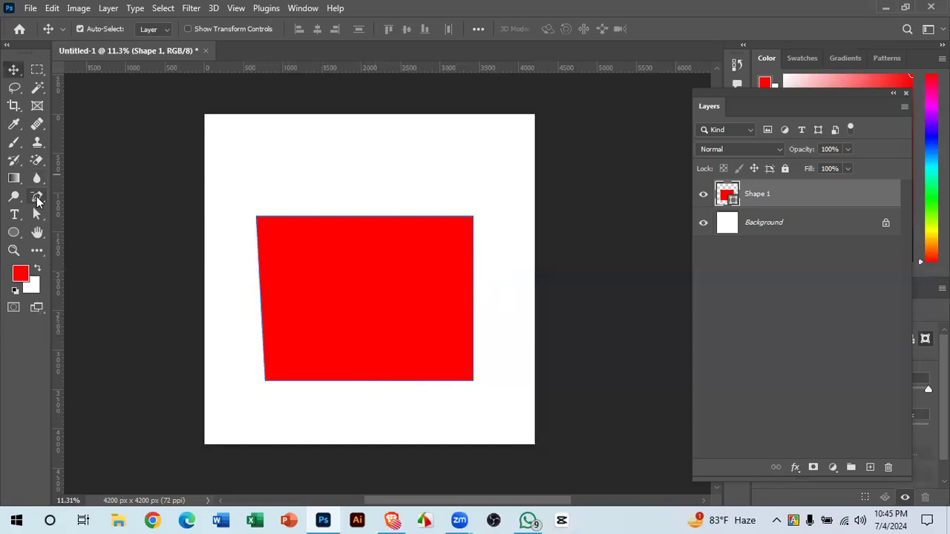
{"action": "left_click", "coordinate": [37, 199]}
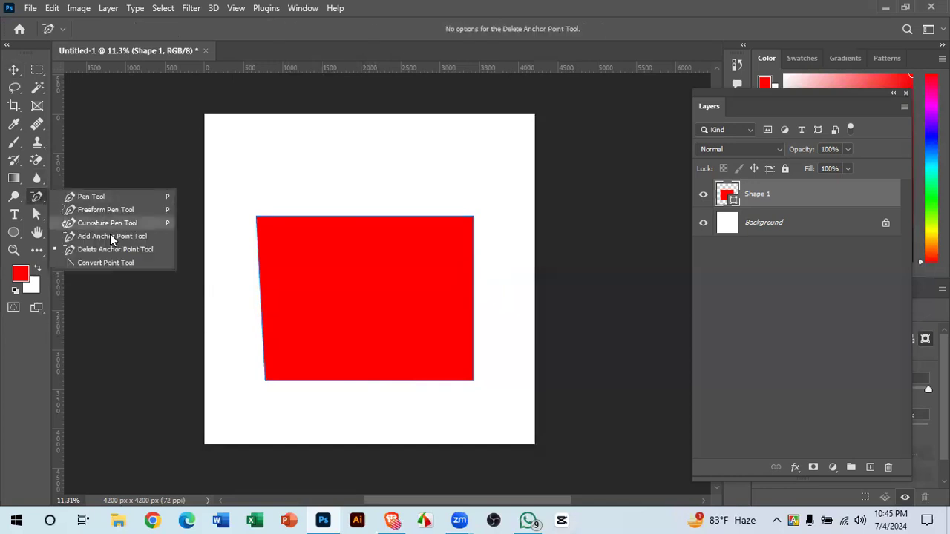
- Curve the top-left and bottom-right corners with Convert Point Tool, undo, then delete Shape 1
{"action": "left_click", "coordinate": [126, 262]}
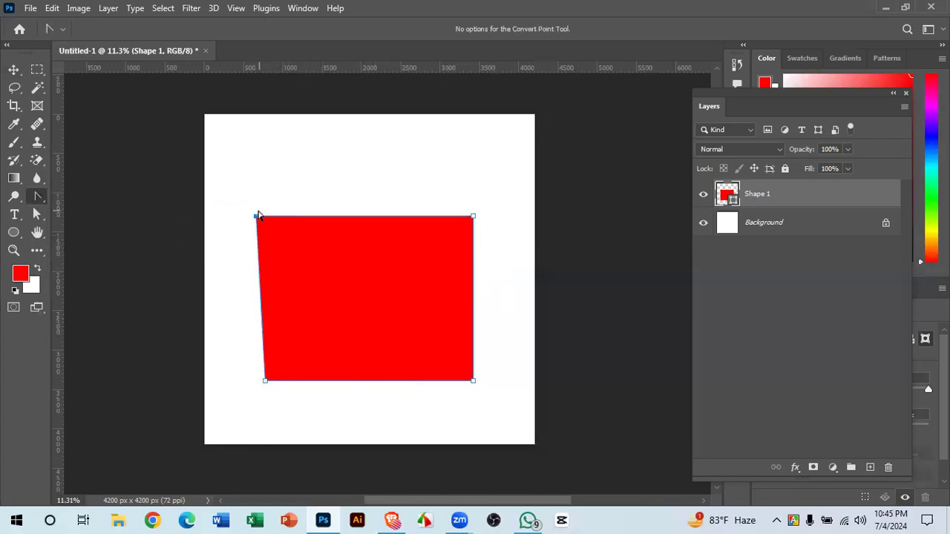
{"action": "left_click_drag", "start_coordinate": [256, 215], "coordinate": [333, 159]}
{"action": "left_click", "coordinate": [514, 242]}
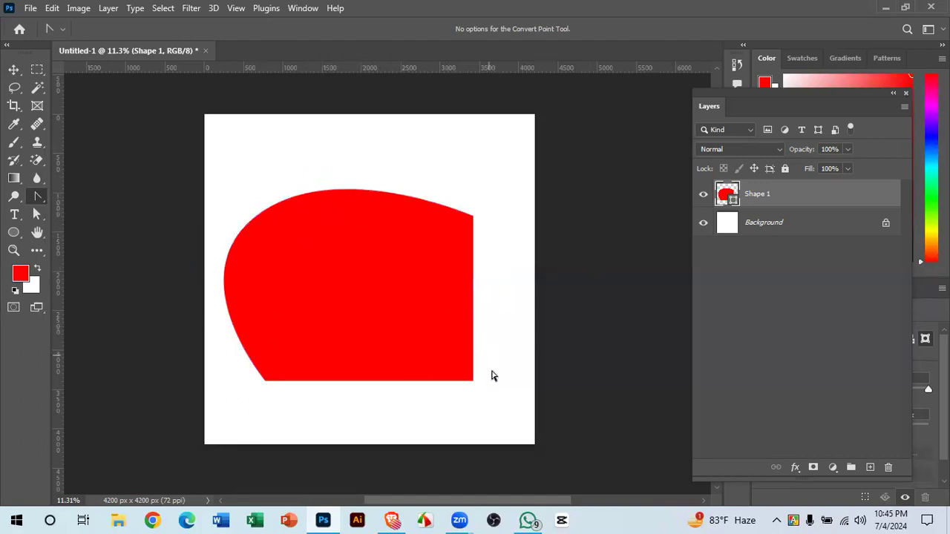
{"action": "left_click", "coordinate": [445, 366]}
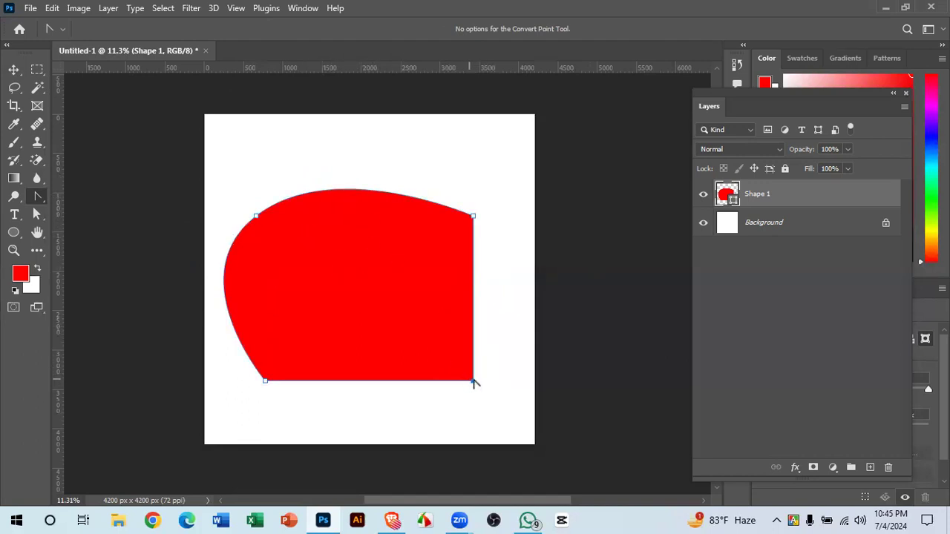
{"action": "left_click_drag", "start_coordinate": [473, 382], "coordinate": [454, 426]}
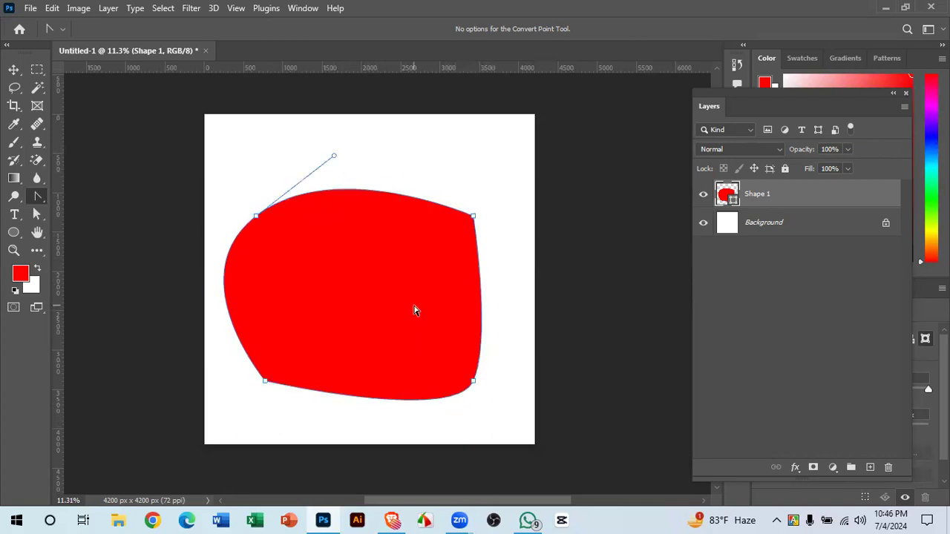
{"action": "key", "text": "ctrl+z"}
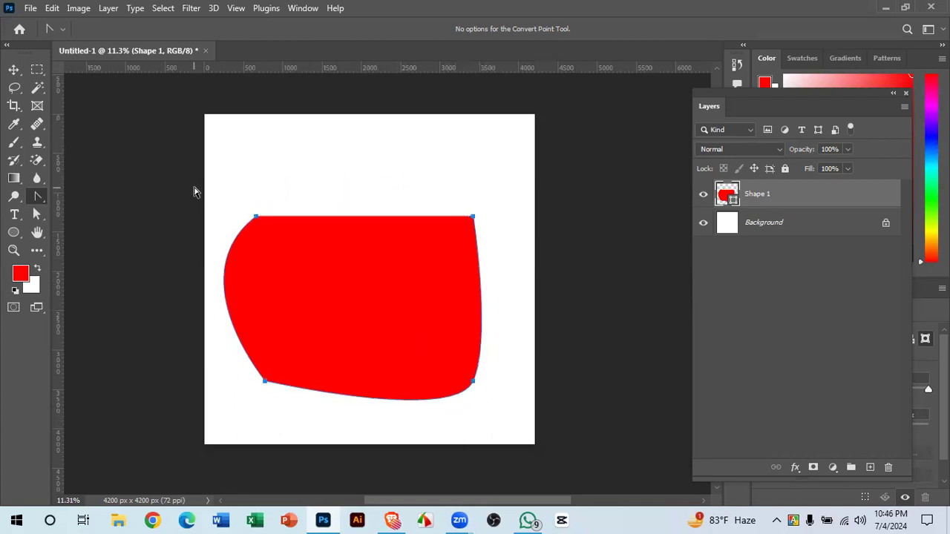
{"action": "left_click_drag", "start_coordinate": [193, 188], "coordinate": [539, 437]}
{"action": "key", "text": "Delete"}
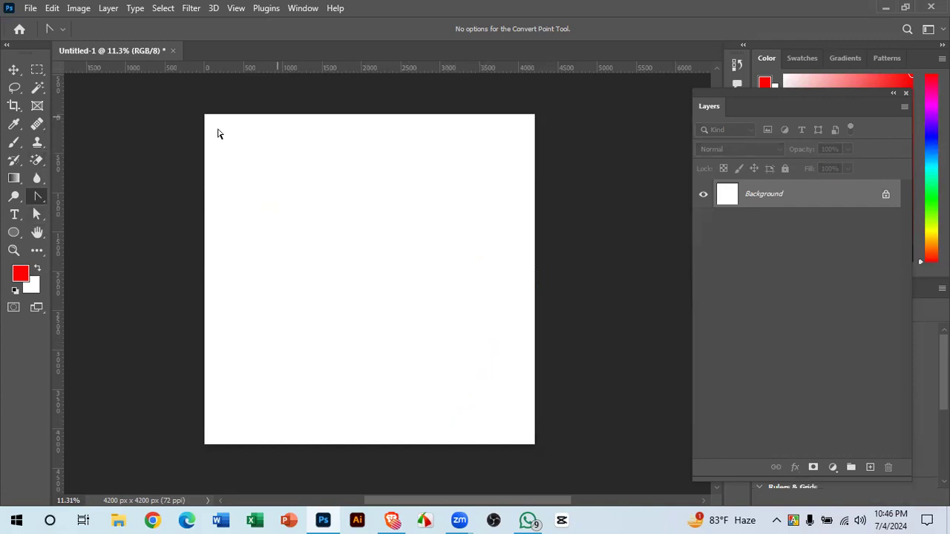
- Select the standard Pen Tool and set its drawing mode from Shape to Path
{"action": "right_click", "coordinate": [38, 197]}
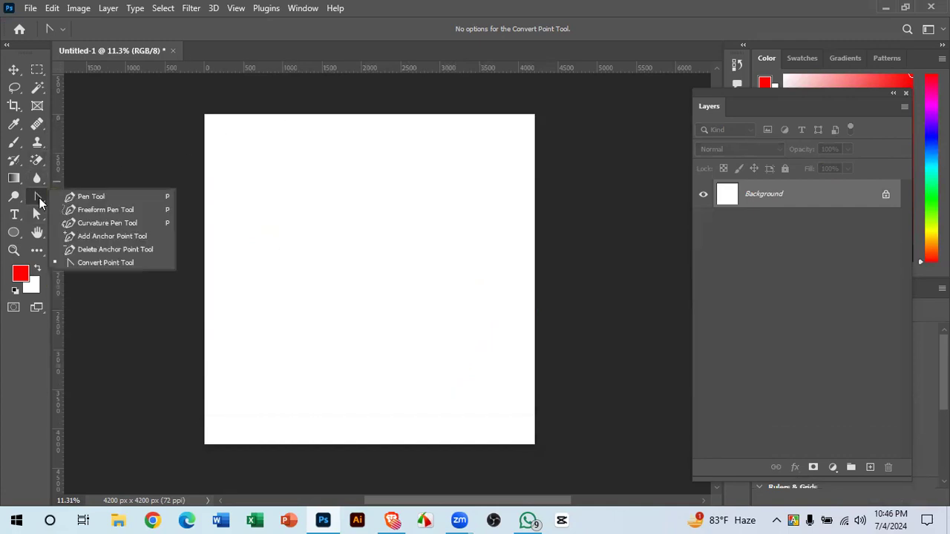
{"action": "left_click", "coordinate": [116, 196]}
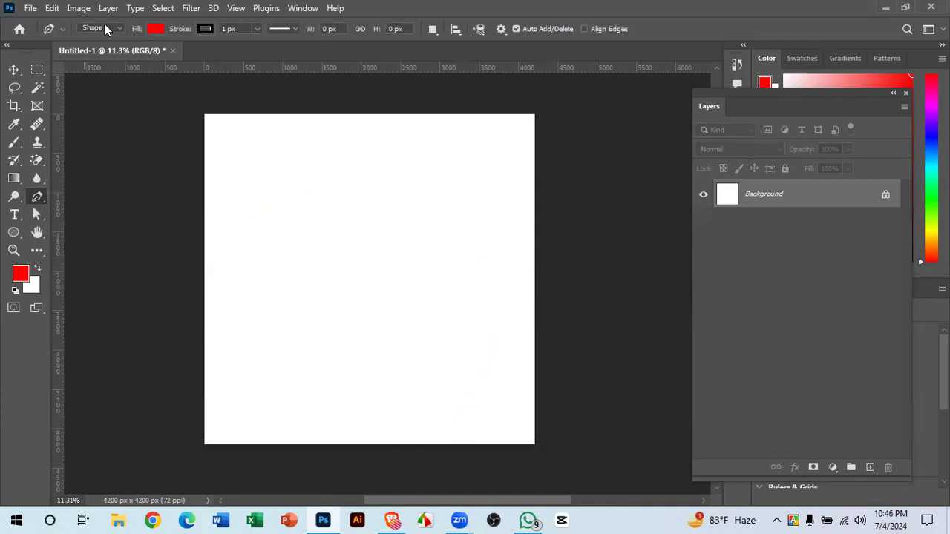
{"action": "left_click", "coordinate": [104, 29]}
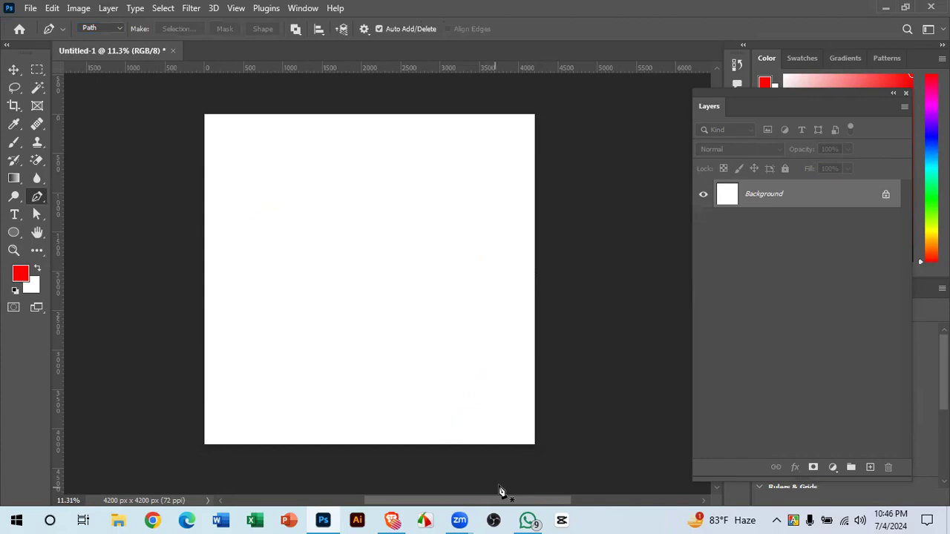
{"action": "scroll", "coordinate": [414, 412], "scroll_direction": "down", "scroll_amount": 1}
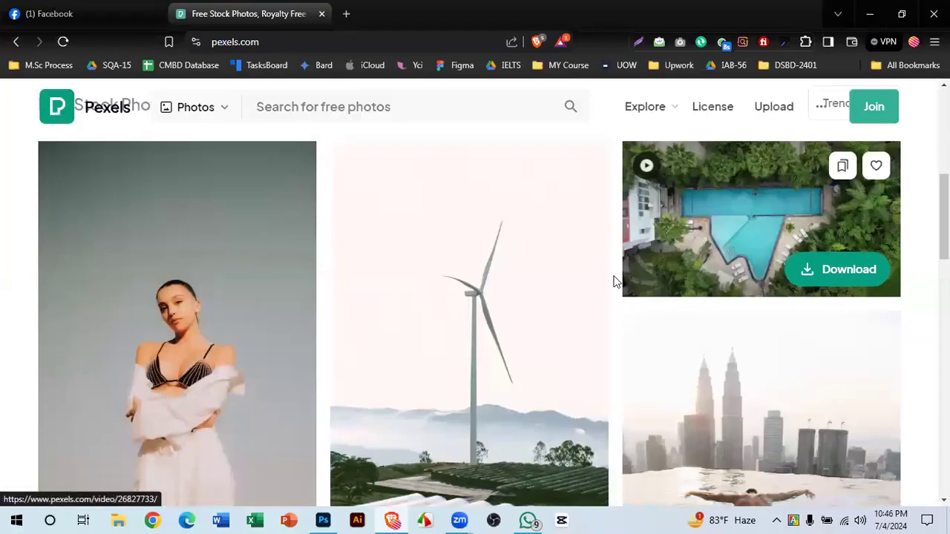
- Search Pexels for 'football' and retry when the results page fails to load
{"action": "scroll", "coordinate": [584, 255], "scroll_direction": "down", "scroll_amount": 3}
{"action": "scroll", "coordinate": [668, 266], "scroll_direction": "up", "scroll_amount": 3}
{"action": "scroll", "coordinate": [684, 267], "scroll_direction": "down", "scroll_amount": 10}
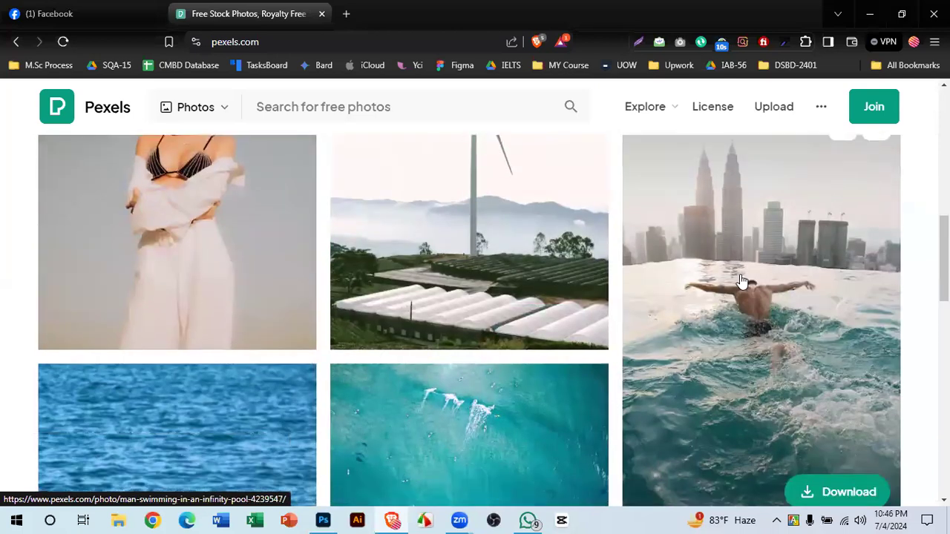
{"action": "scroll", "coordinate": [740, 277], "scroll_direction": "up", "scroll_amount": 3}
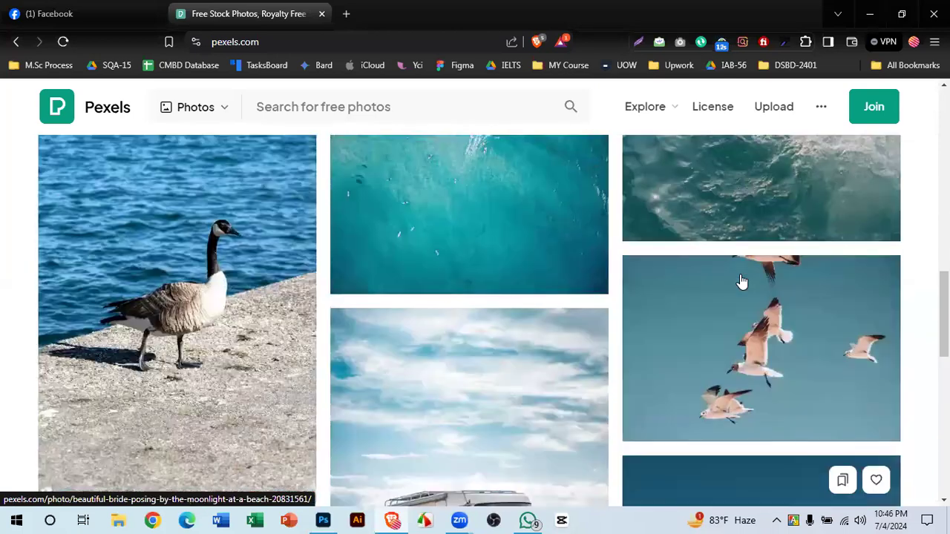
{"action": "scroll", "coordinate": [740, 282], "scroll_direction": "down", "scroll_amount": 5}
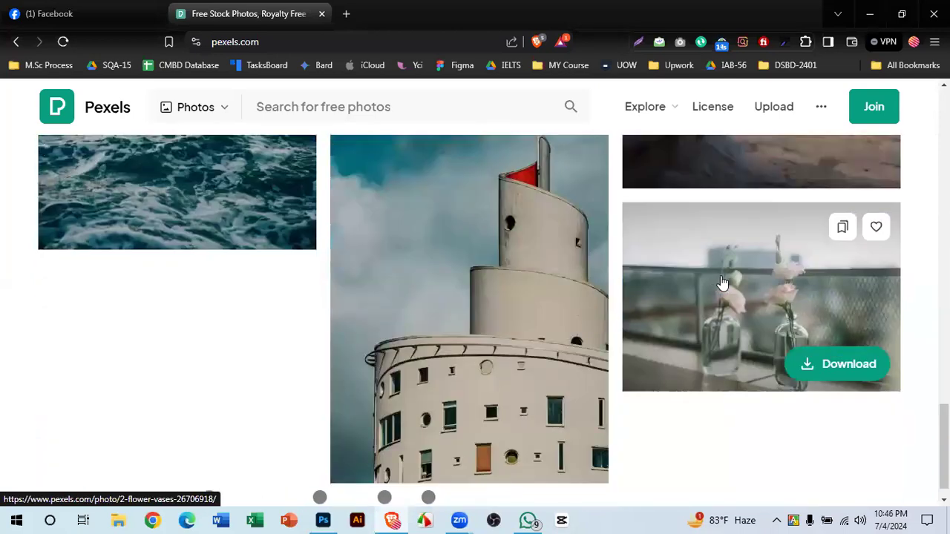
{"action": "scroll", "coordinate": [721, 282], "scroll_direction": "down", "scroll_amount": 1}
{"action": "scroll", "coordinate": [521, 306], "scroll_direction": "up", "scroll_amount": 5}
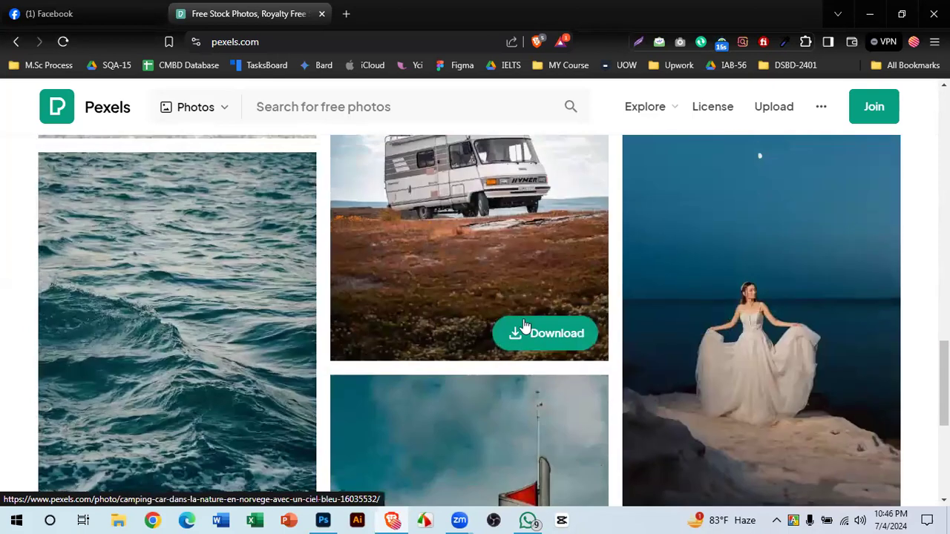
{"action": "scroll", "coordinate": [461, 282], "scroll_direction": "up", "scroll_amount": 10}
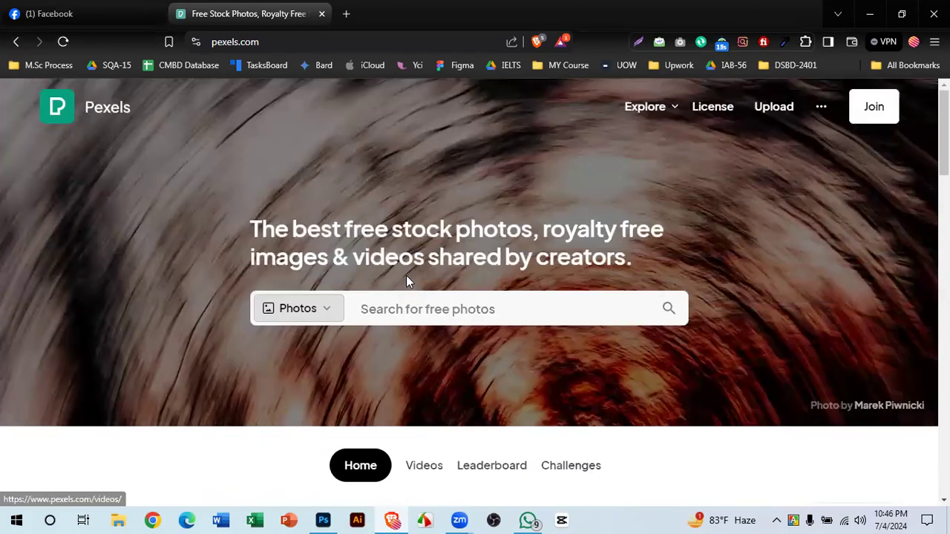
{"action": "left_click", "coordinate": [391, 309]}
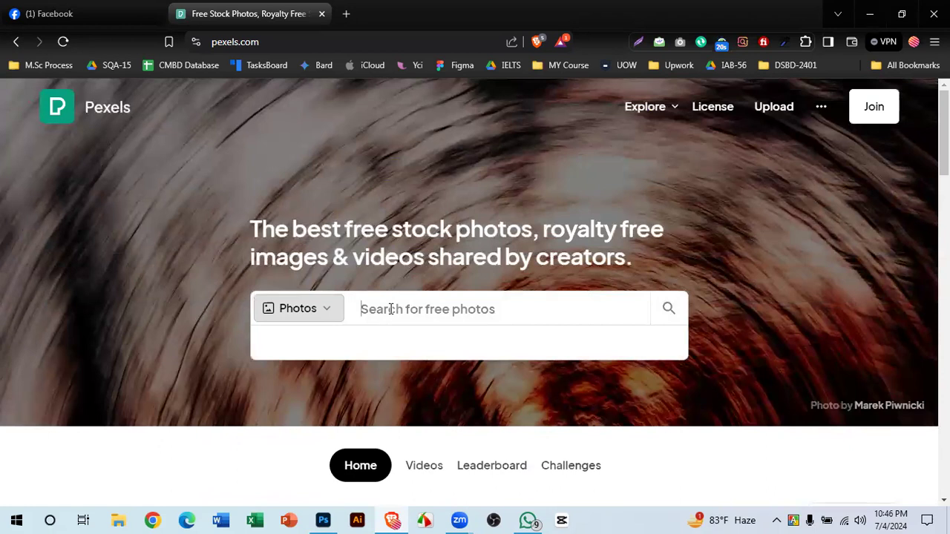
{"action": "type", "text": "foot"}
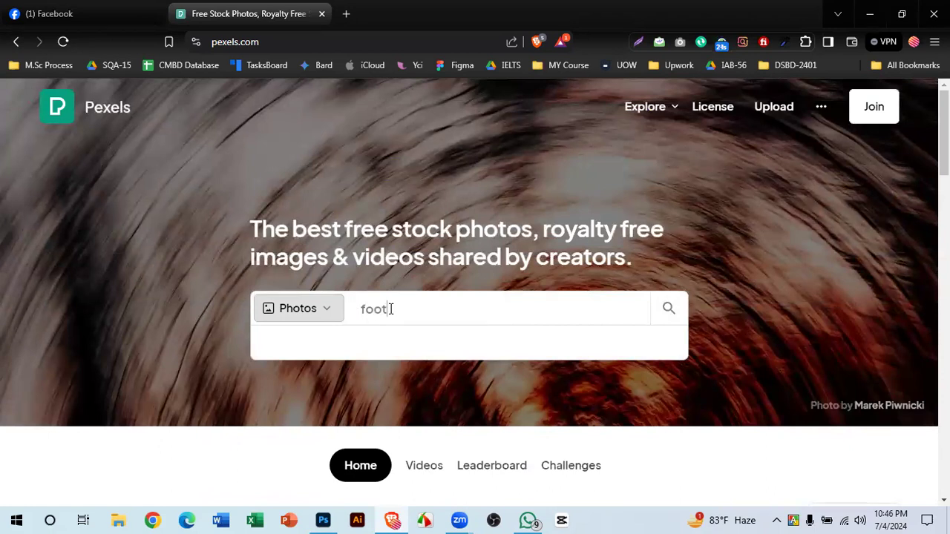
{"action": "type", "text": "ball"}
{"action": "key", "text": "Return"}
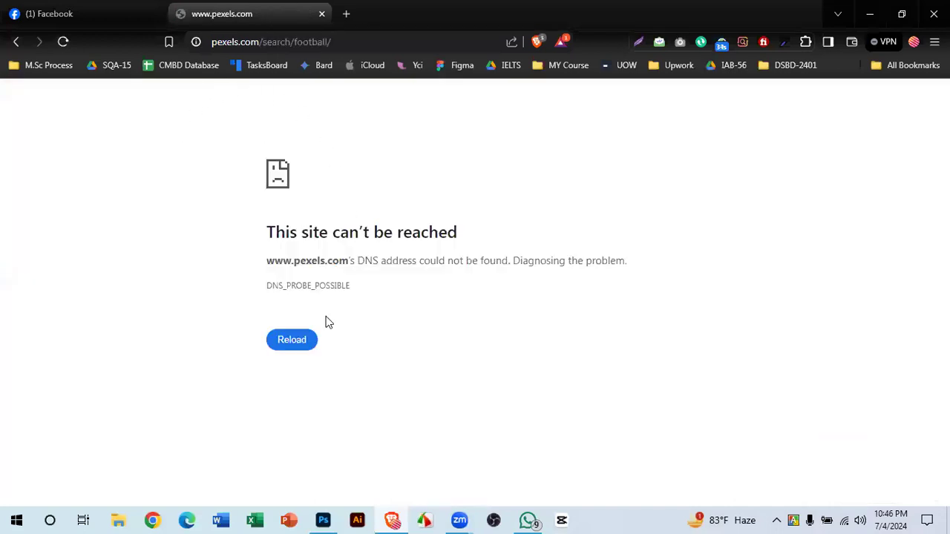
{"action": "left_click", "coordinate": [295, 352]}
- Return to the Pexels home page and search 'football' again via the suggestion
{"action": "left_click", "coordinate": [16, 43]}
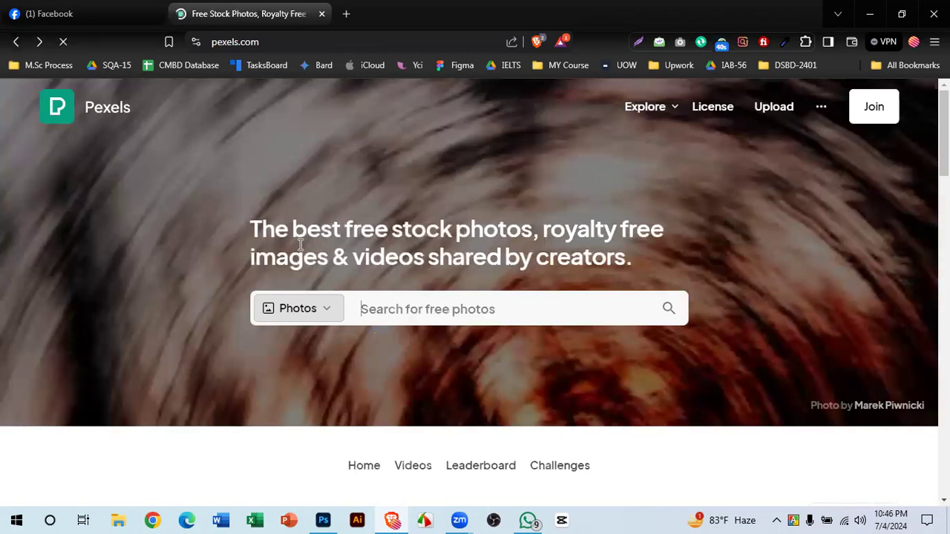
{"action": "scroll", "coordinate": [319, 179], "scroll_direction": "down", "scroll_amount": 4}
{"action": "scroll", "coordinate": [482, 233], "scroll_direction": "up", "scroll_amount": 5}
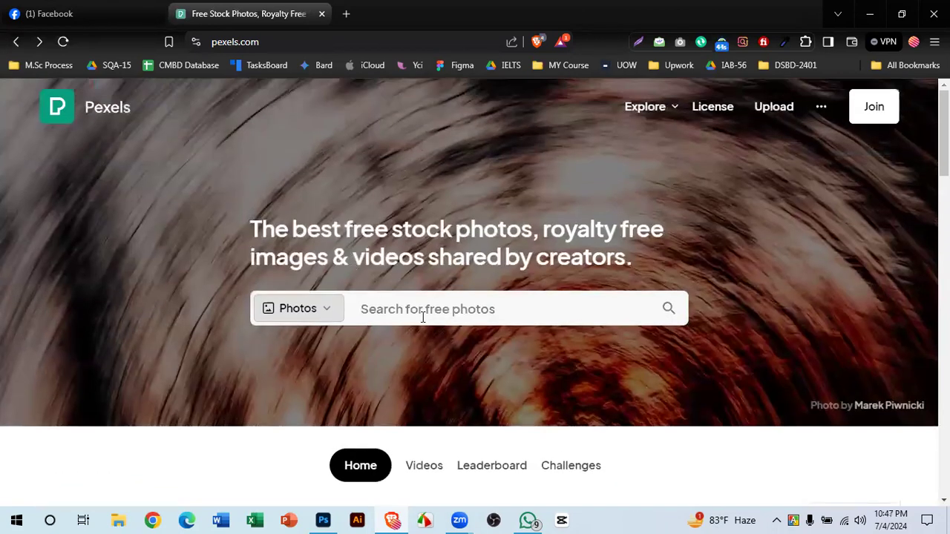
{"action": "left_click", "coordinate": [423, 318]}
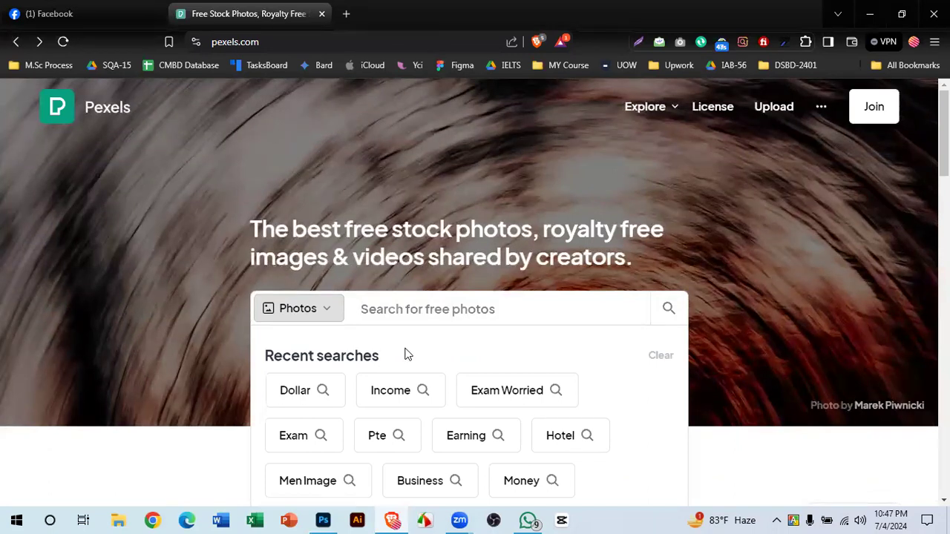
{"action": "type", "text": "foot"}
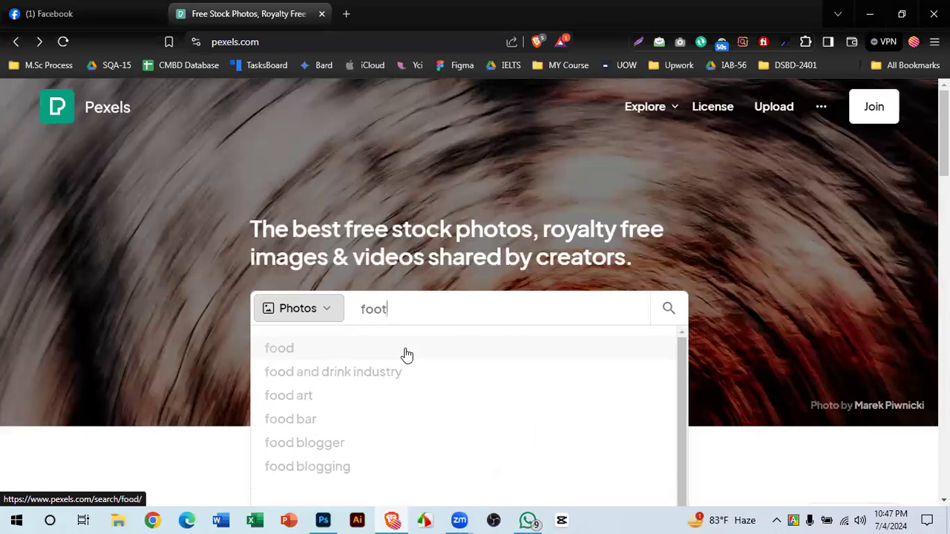
{"action": "type", "text": "ball"}
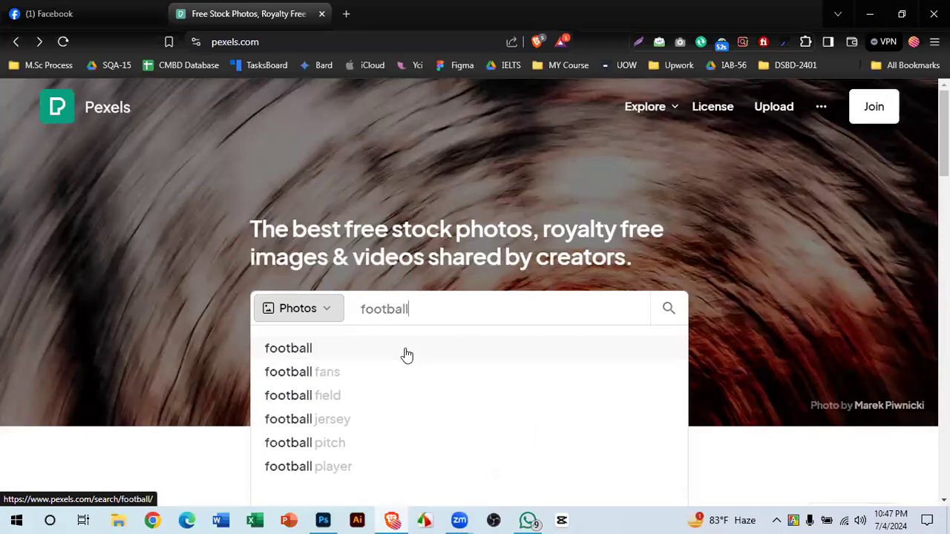
{"action": "left_click", "coordinate": [364, 347]}
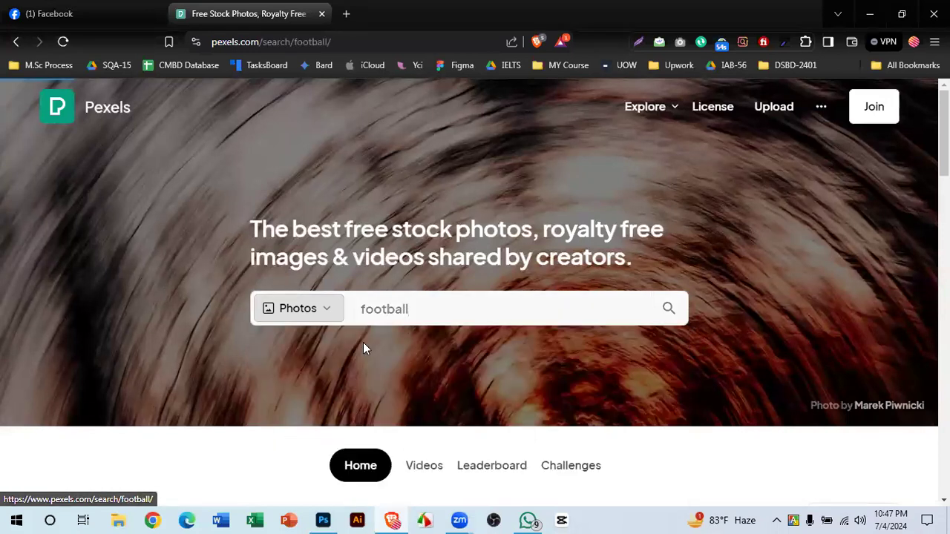
{"action": "scroll", "coordinate": [384, 275], "scroll_direction": "down", "scroll_amount": 2}
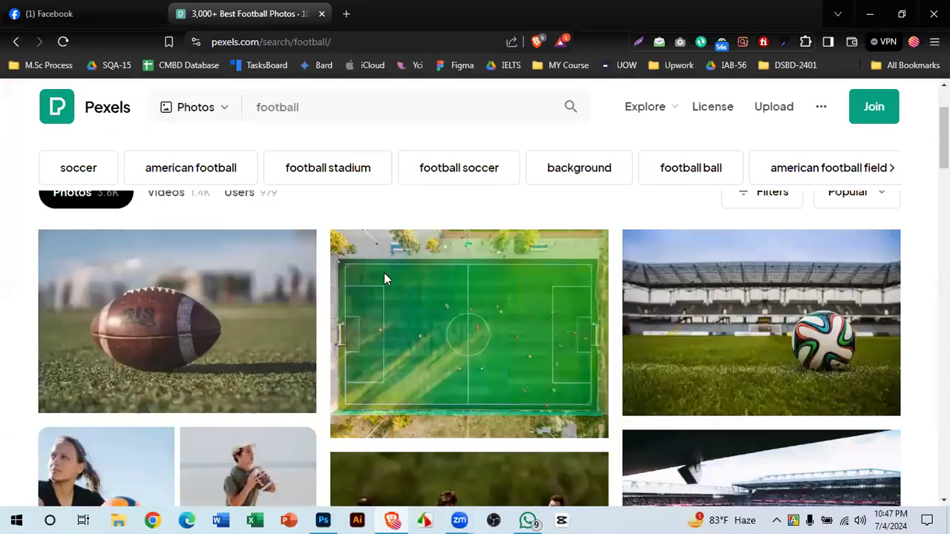
{"action": "scroll", "coordinate": [383, 280], "scroll_direction": "down", "scroll_amount": 4}
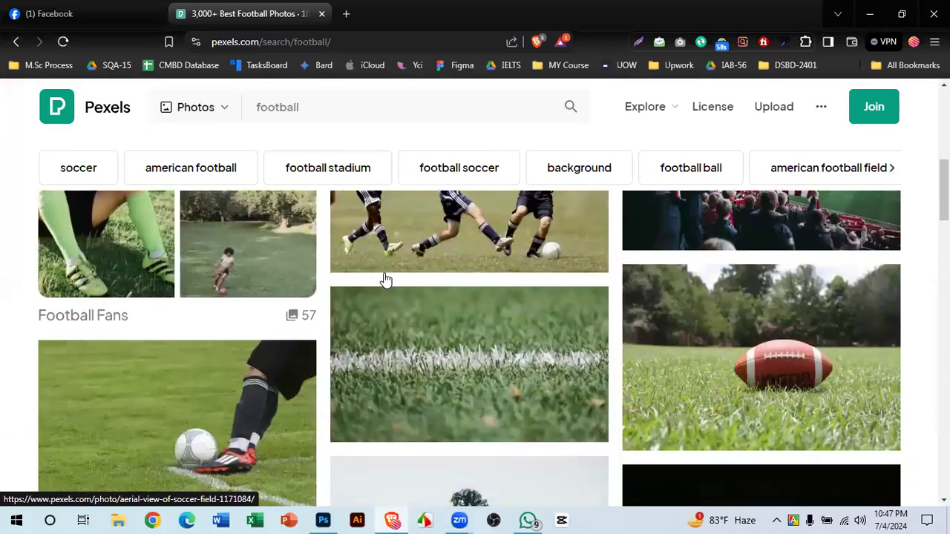
{"action": "scroll", "coordinate": [384, 279], "scroll_direction": "down", "scroll_amount": 1}
{"action": "scroll", "coordinate": [386, 279], "scroll_direction": "down", "scroll_amount": 4}
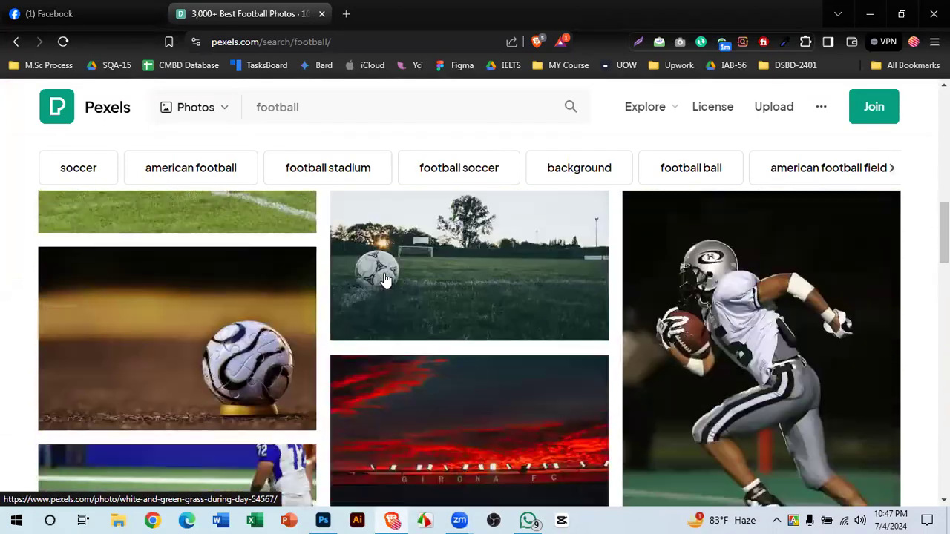
{"action": "scroll", "coordinate": [386, 279], "scroll_direction": "down", "scroll_amount": 1}
{"action": "scroll", "coordinate": [386, 280], "scroll_direction": "up", "scroll_amount": 10}
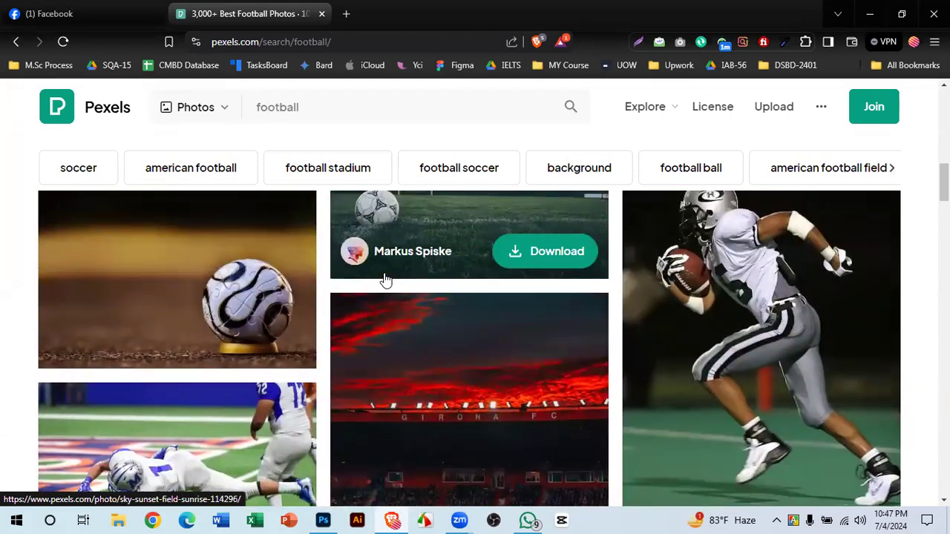
{"action": "scroll", "coordinate": [386, 280], "scroll_direction": "down", "scroll_amount": 10}
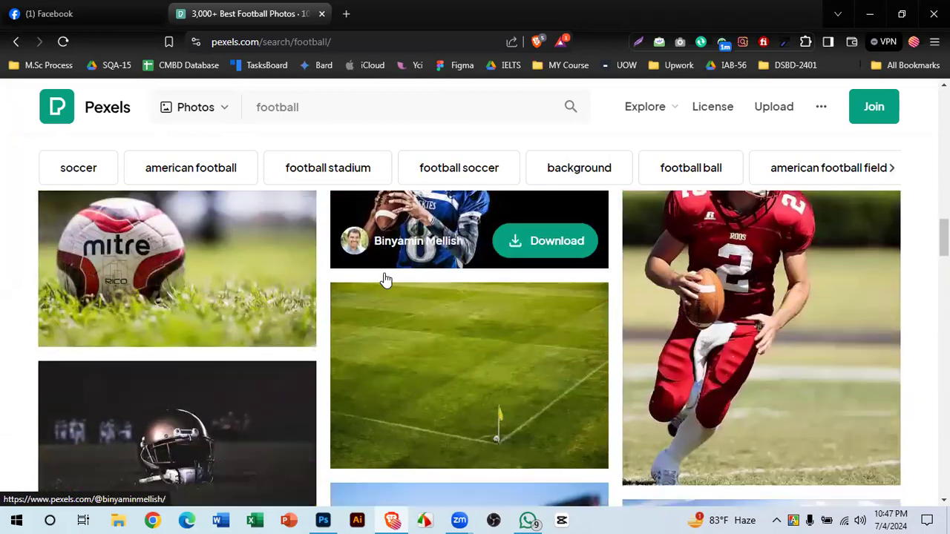
{"action": "scroll", "coordinate": [385, 280], "scroll_direction": "down", "scroll_amount": 3}
{"action": "scroll", "coordinate": [385, 280], "scroll_direction": "up", "scroll_amount": 10}
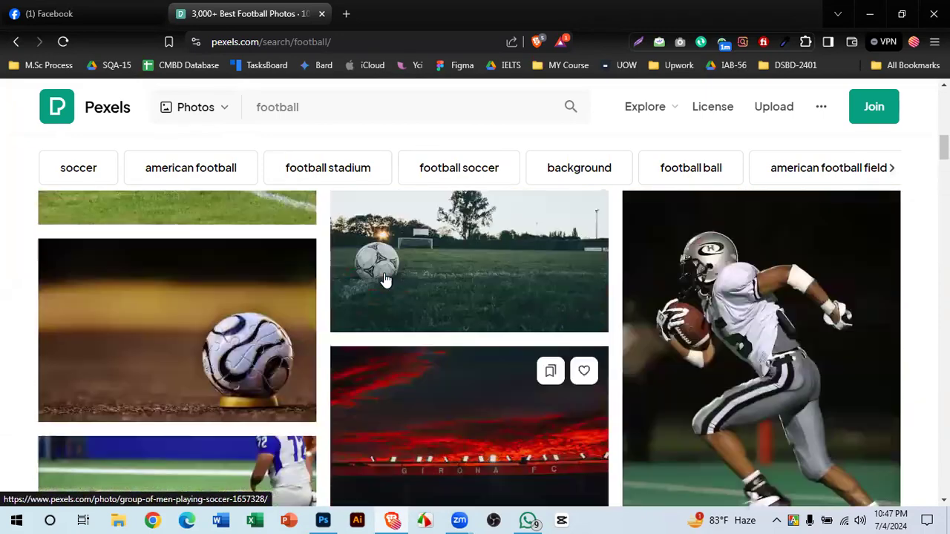
{"action": "scroll", "coordinate": [385, 280], "scroll_direction": "up", "scroll_amount": 3}
{"action": "scroll", "coordinate": [306, 329], "scroll_direction": "up", "scroll_amount": 3}
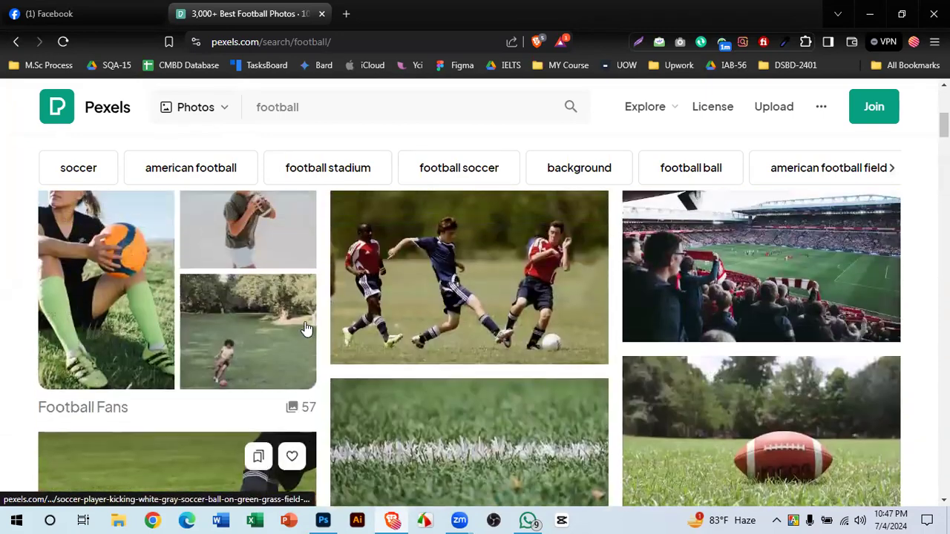
{"action": "scroll", "coordinate": [319, 319], "scroll_direction": "up", "scroll_amount": 2}
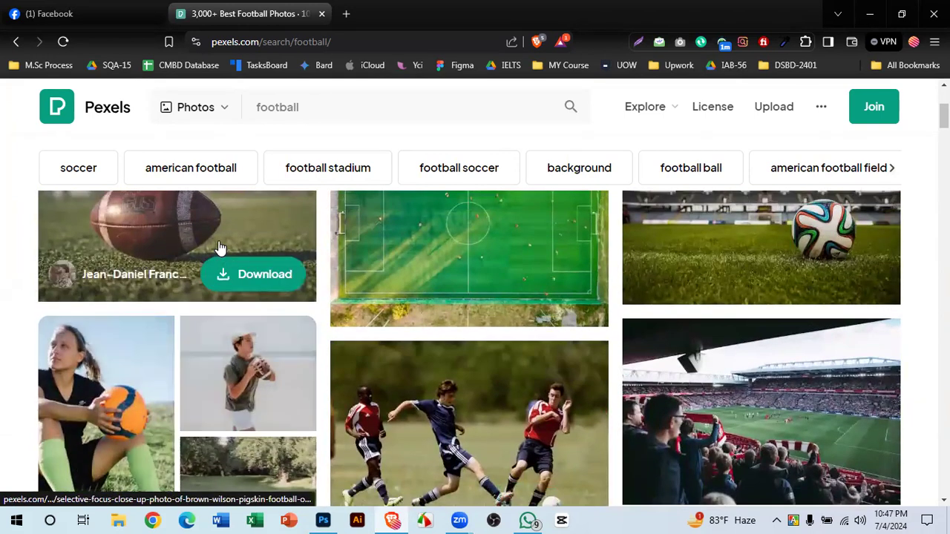
- Open the brown Wilson football photo, zoom in and out, and browse related football photos
{"action": "left_click", "coordinate": [219, 247]}
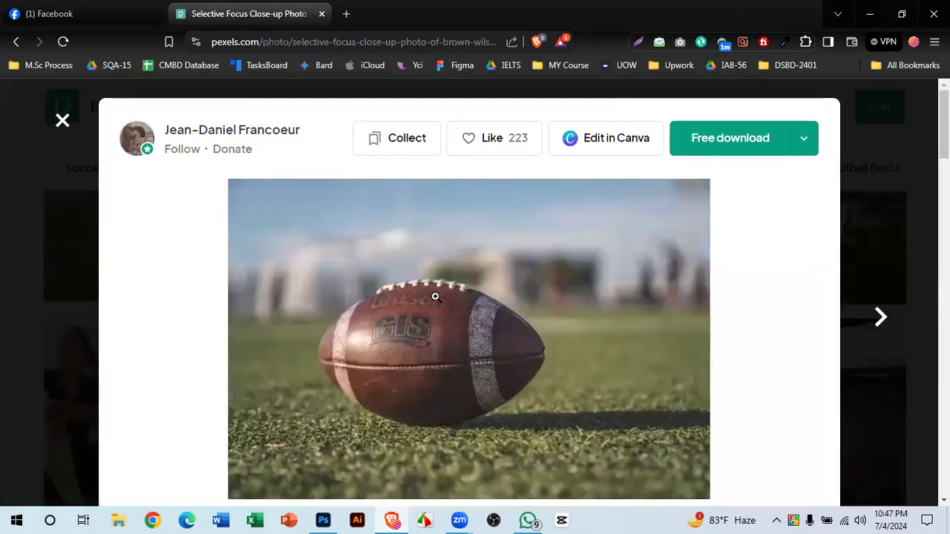
{"action": "left_click", "coordinate": [436, 297]}
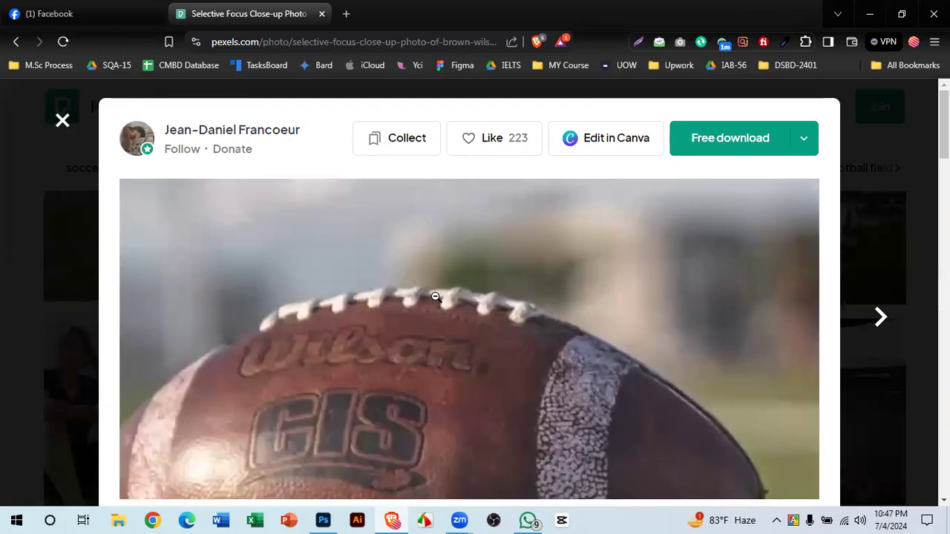
{"action": "left_click", "coordinate": [436, 297]}
{"action": "scroll", "coordinate": [435, 297], "scroll_direction": "down", "scroll_amount": 5}
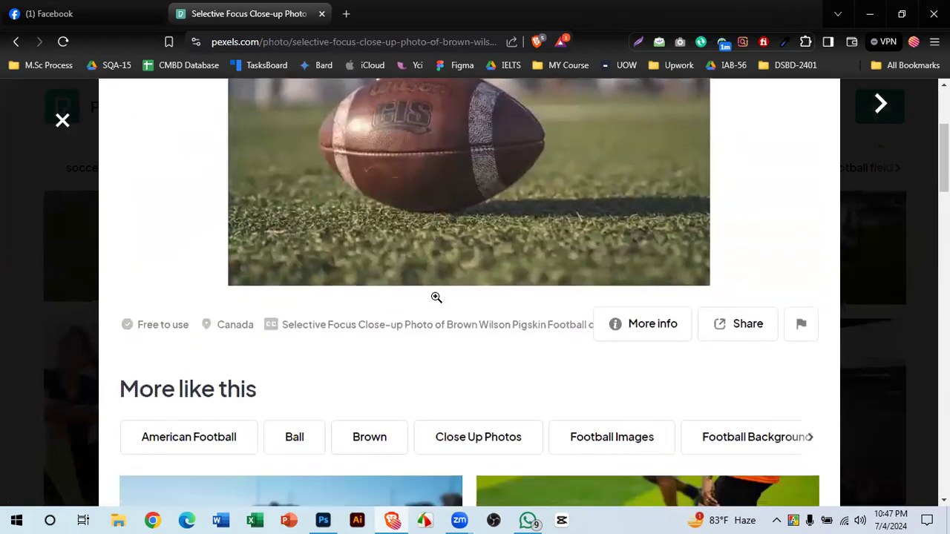
{"action": "scroll", "coordinate": [542, 277], "scroll_direction": "down", "scroll_amount": 4}
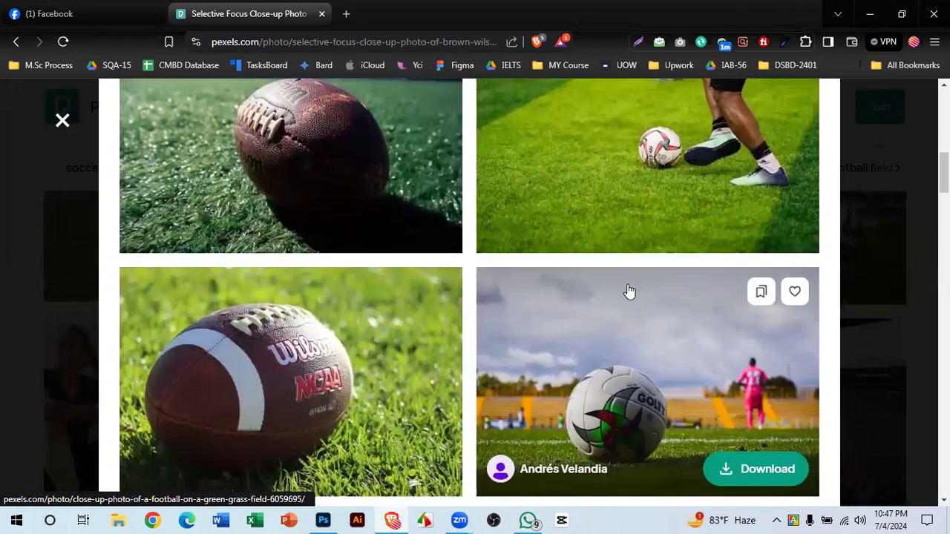
{"action": "scroll", "coordinate": [582, 384], "scroll_direction": "down", "scroll_amount": 8}
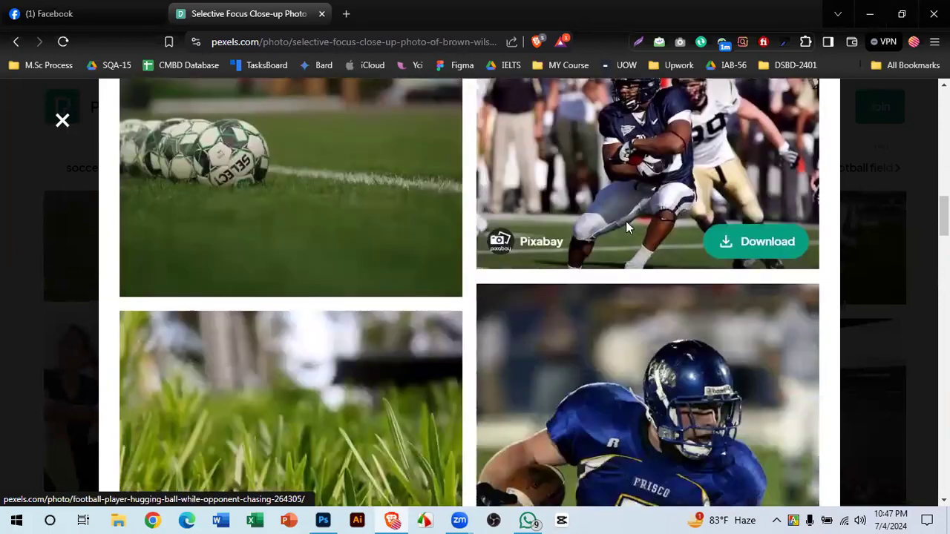
{"action": "scroll", "coordinate": [561, 256], "scroll_direction": "down", "scroll_amount": 9}
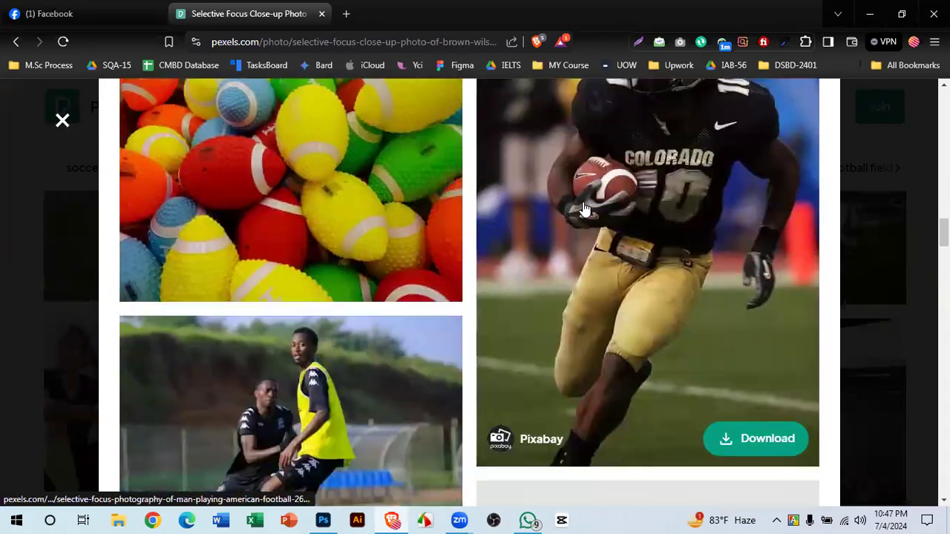
{"action": "scroll", "coordinate": [555, 241], "scroll_direction": "down", "scroll_amount": 8}
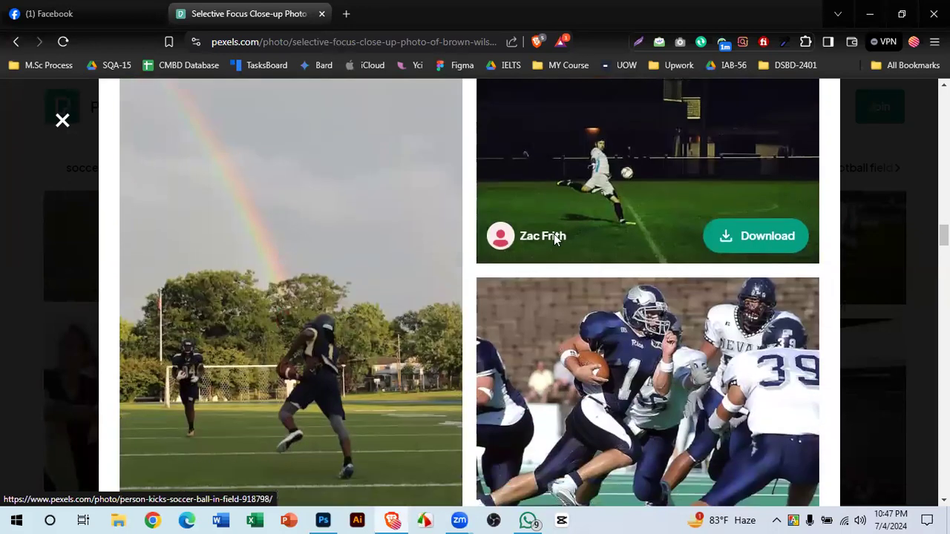
{"action": "scroll", "coordinate": [556, 241], "scroll_direction": "up", "scroll_amount": 5}
{"action": "scroll", "coordinate": [555, 242], "scroll_direction": "up", "scroll_amount": 1}
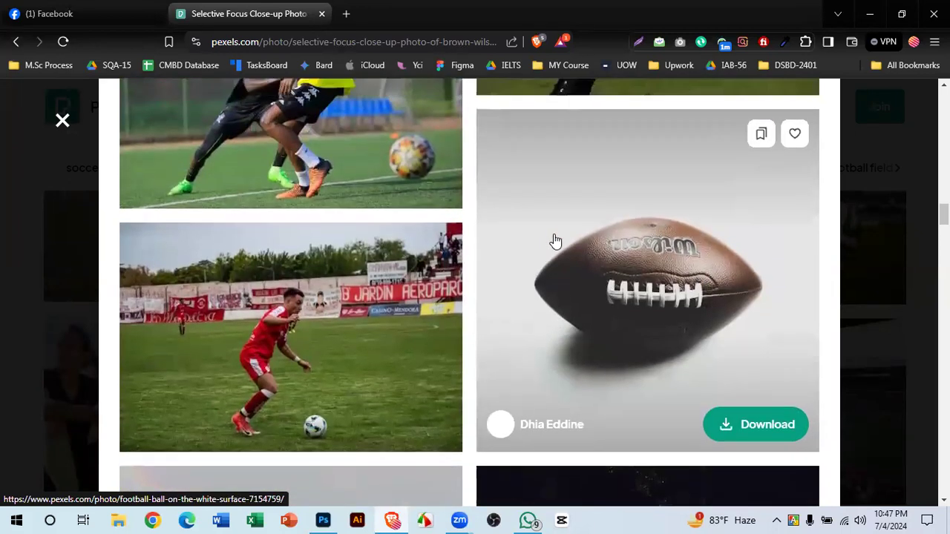
{"action": "right_click", "coordinate": [684, 238]}
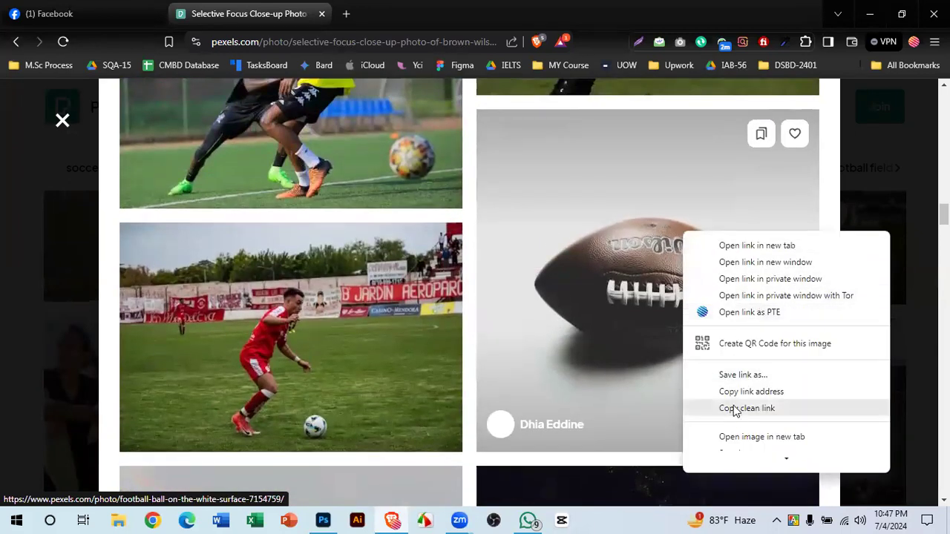
- Copy the Wilson football-on-white photo from Pexels and switch back to the blank Photoshop canvas
{"action": "scroll", "coordinate": [752, 311], "scroll_direction": "down", "scroll_amount": 3}
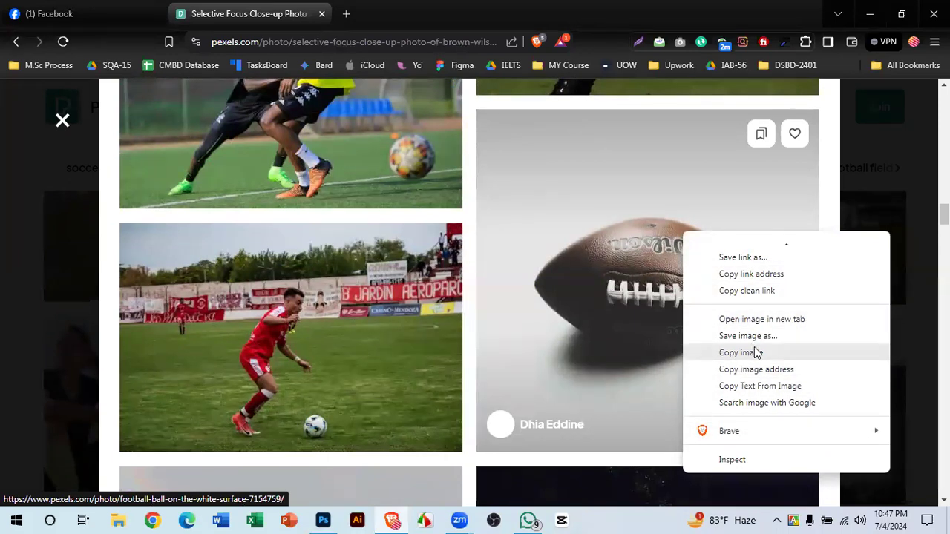
{"action": "left_click", "coordinate": [756, 352]}
{"action": "scroll", "coordinate": [617, 339], "scroll_direction": "down", "scroll_amount": 12}
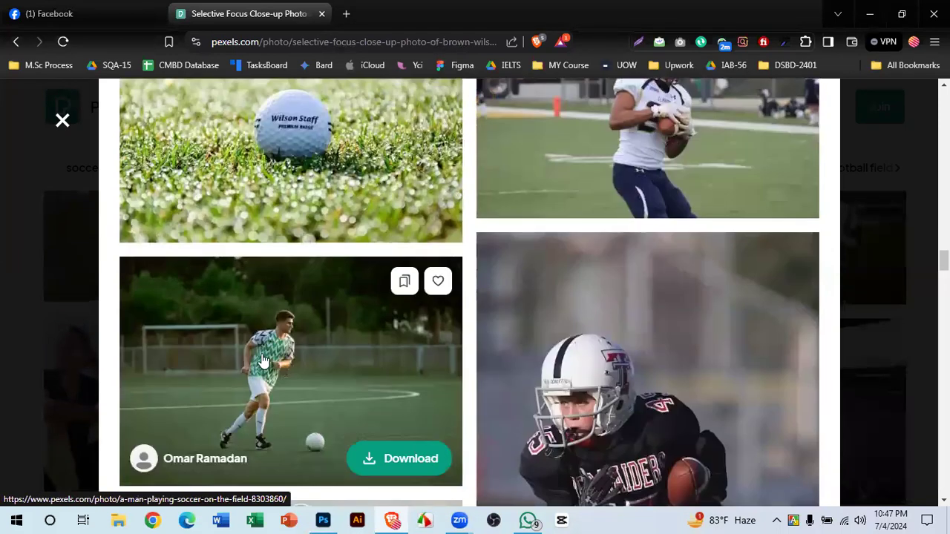
{"action": "scroll", "coordinate": [414, 323], "scroll_direction": "down", "scroll_amount": 15}
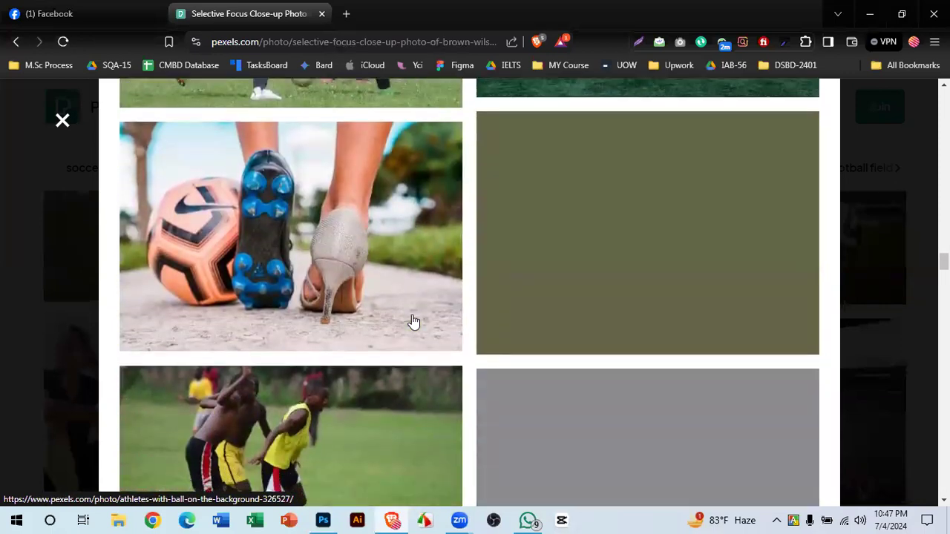
{"action": "scroll", "coordinate": [413, 322], "scroll_direction": "down", "scroll_amount": 6}
{"action": "scroll", "coordinate": [413, 322], "scroll_direction": "up", "scroll_amount": 3}
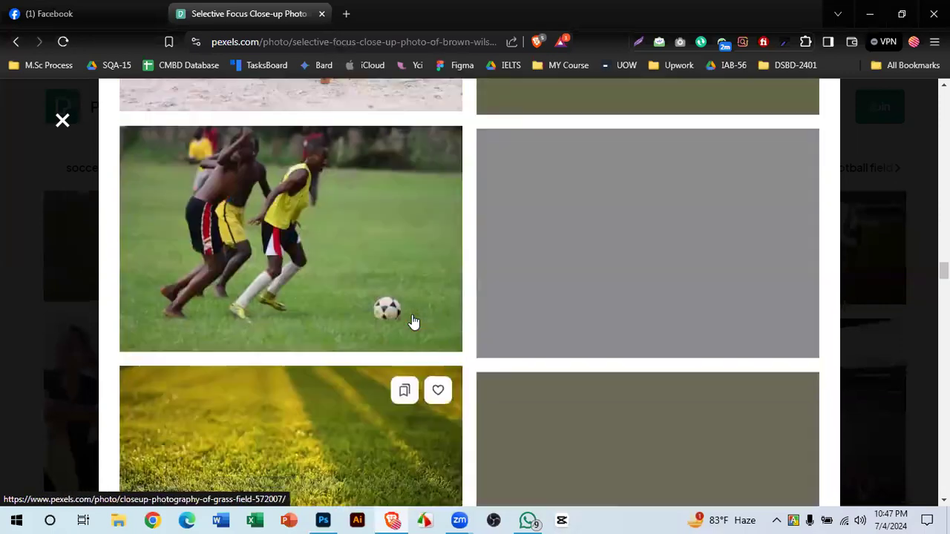
{"action": "scroll", "coordinate": [413, 322], "scroll_direction": "up", "scroll_amount": 3}
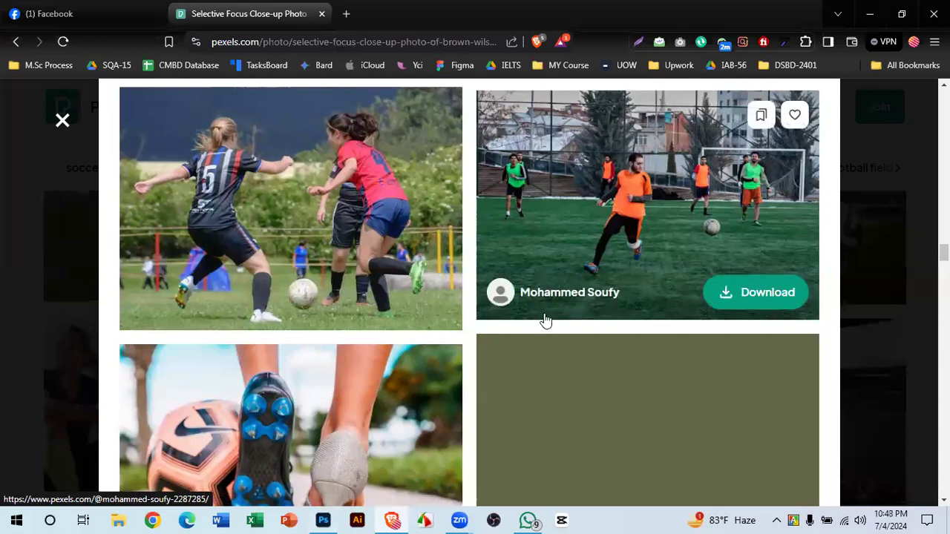
{"action": "left_click", "coordinate": [326, 518]}
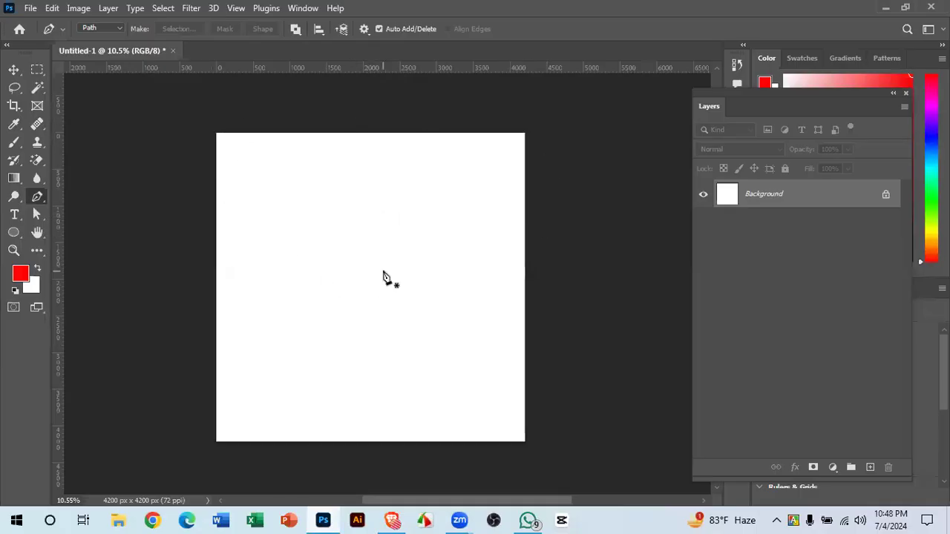
- Paste the football photo as Layer 1 and scale it up to fill the 4200 × 4200 canvas
{"action": "left_click", "coordinate": [14, 69]}
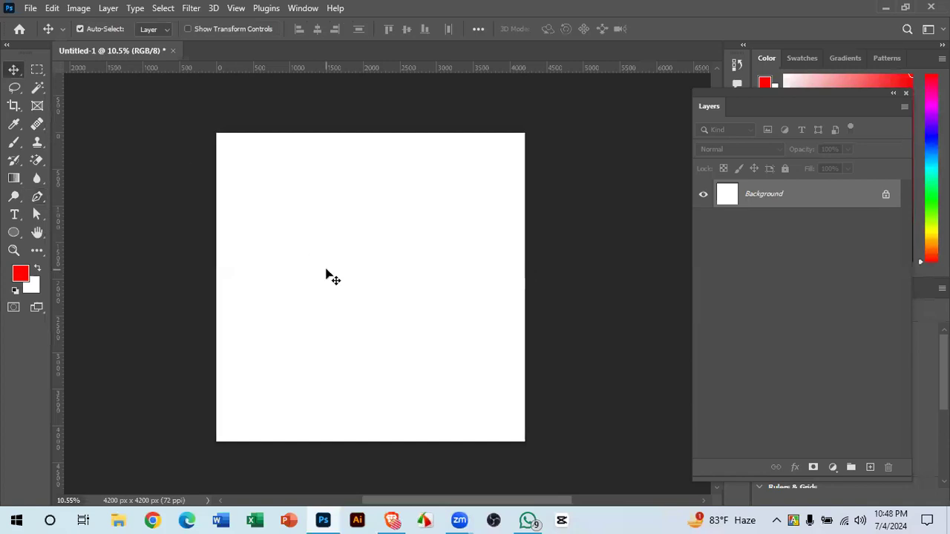
{"action": "key", "text": "ctrl+v"}
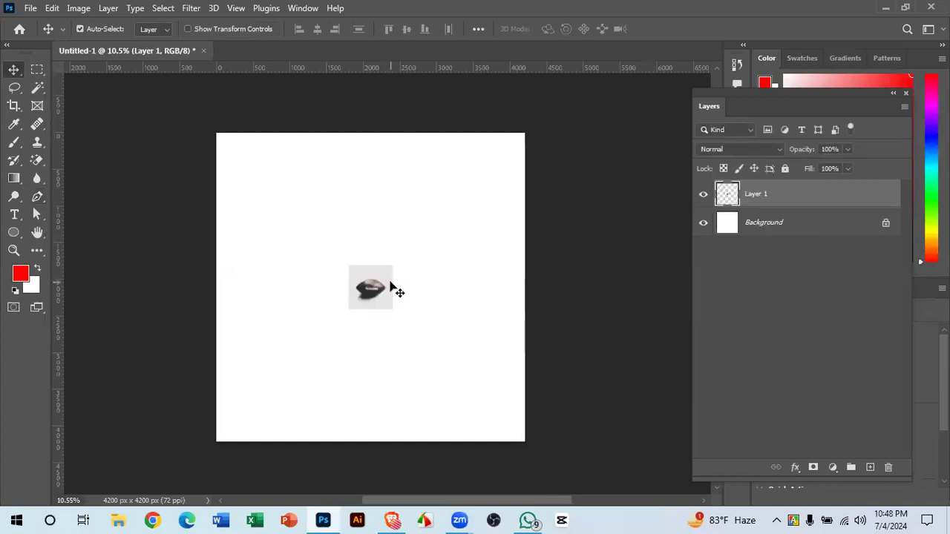
{"action": "key", "text": "ctrl+t"}
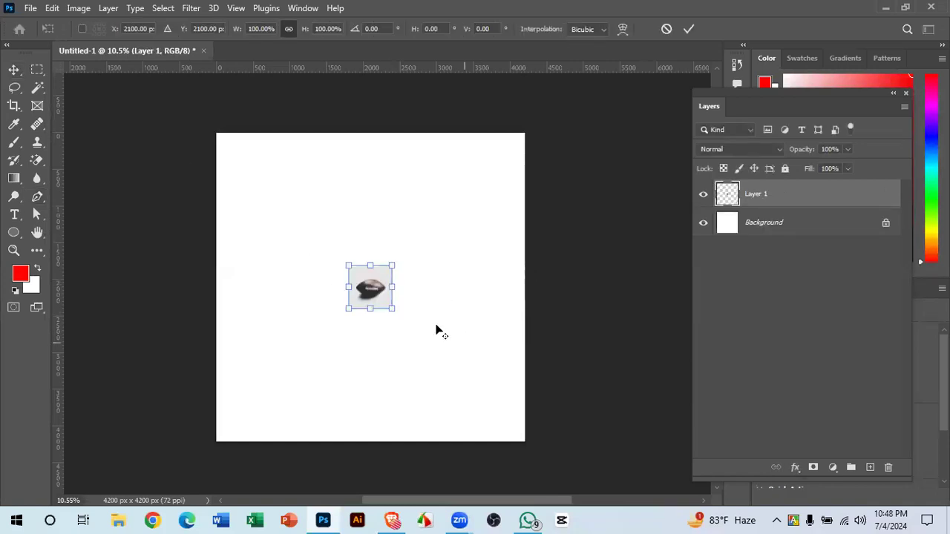
{"action": "left_click_drag", "start_coordinate": [394, 311], "coordinate": [515, 463]}
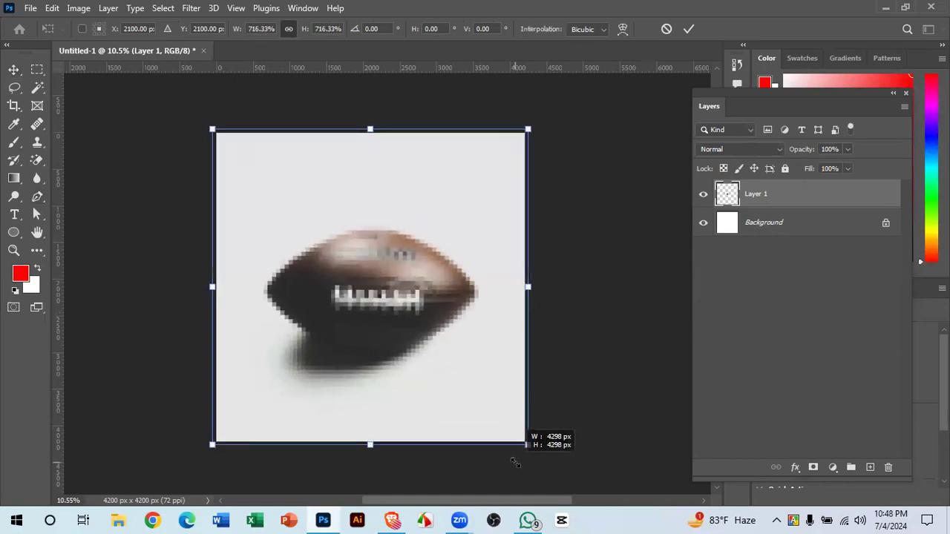
{"action": "left_click", "coordinate": [688, 29]}
- Zoom in on the football, select the Pen tool, and bring up File Explorer at Quick access
{"action": "left_click", "coordinate": [569, 313]}
{"action": "left_click_drag", "start_coordinate": [363, 296], "coordinate": [406, 334]}
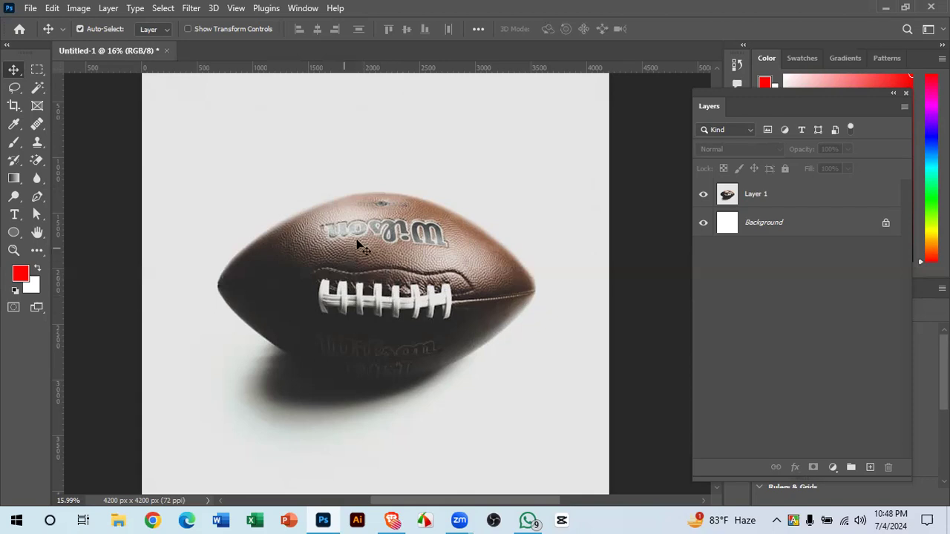
{"action": "left_click", "coordinate": [37, 196]}
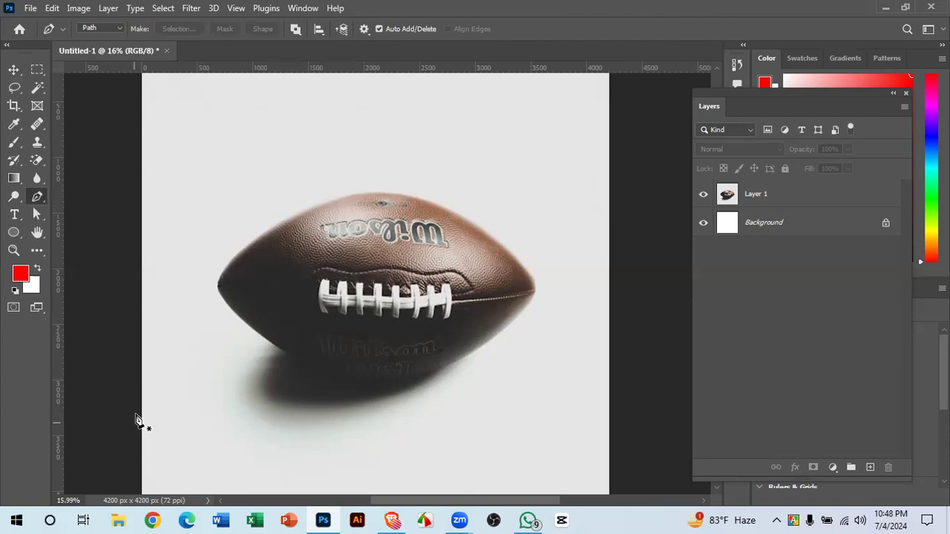
{"action": "left_click", "coordinate": [119, 519]}
{"action": "left_click", "coordinate": [119, 519]}
{"action": "left_click", "coordinate": [118, 519]}
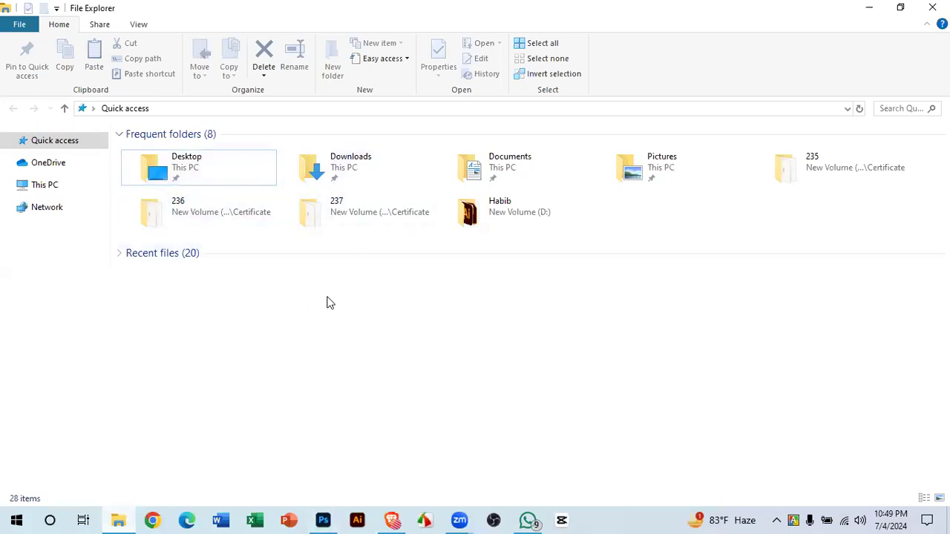
- Bring the Photoshop football document back in front of File Explorer
{"action": "left_click", "coordinate": [323, 518]}
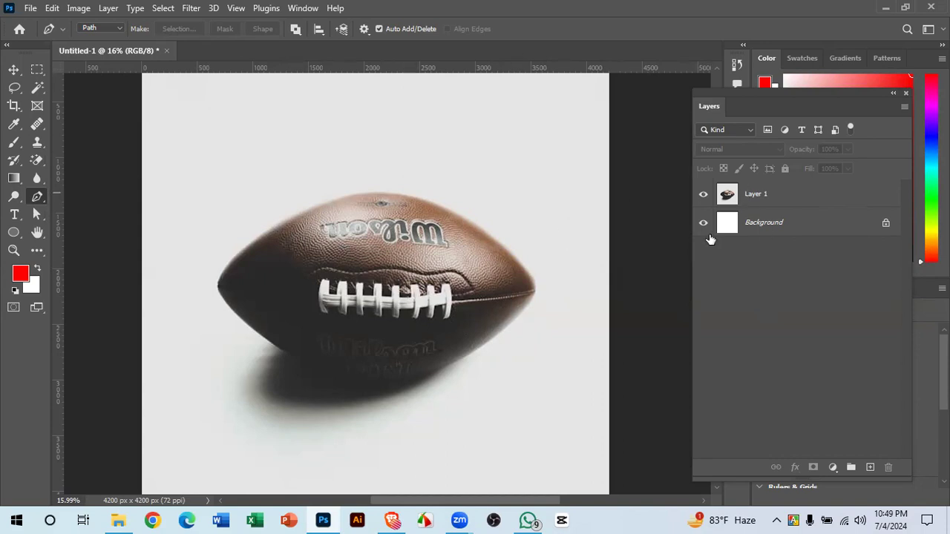
{"action": "mouse_move", "coordinate": [397, 331]}
{"action": "left_mouse_down"}
{"action": "mouse_move", "coordinate": [435, 355]}
{"action": "mouse_move", "coordinate": [414, 339]}
{"action": "left_mouse_up"}
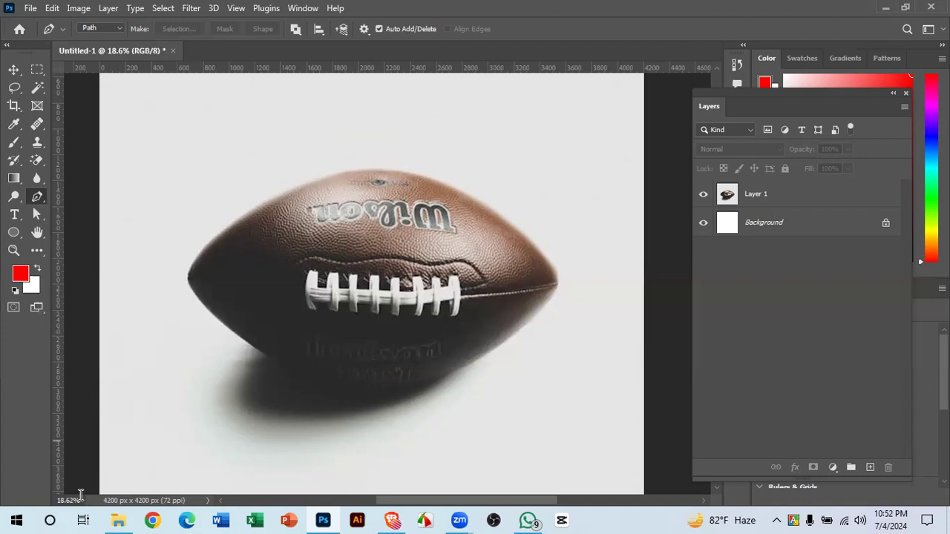
{"action": "scroll", "coordinate": [271, 434], "scroll_direction": "up", "scroll_amount": 1}
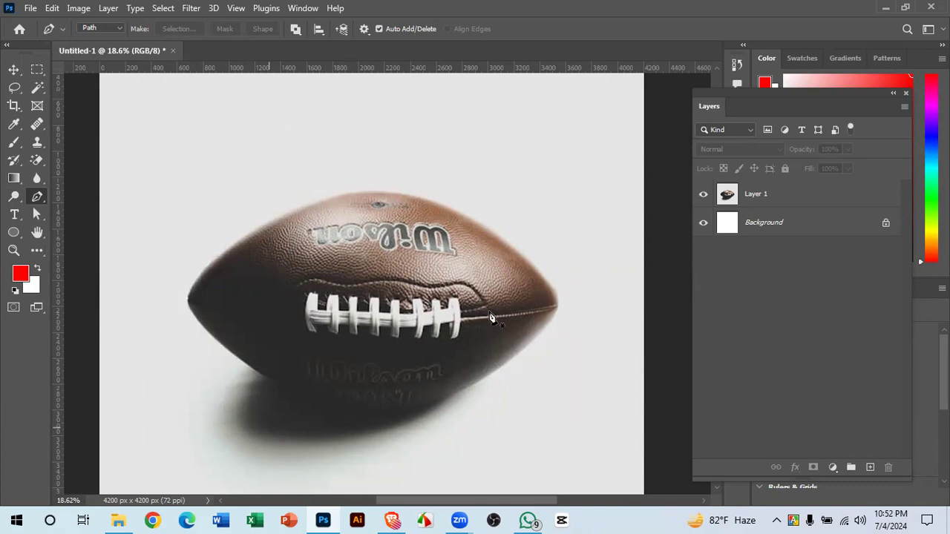
- Scrubby-zoom to about 25% on the football's lower edge
{"action": "left_click_drag", "start_coordinate": [373, 403], "coordinate": [397, 399]}
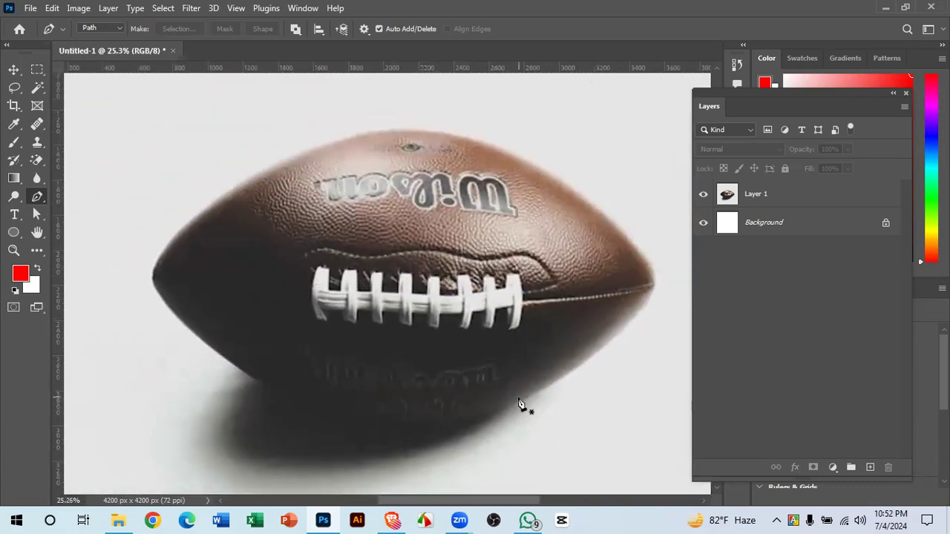
- Start the Pen path with a curved anchor on the football's lower-right edge
{"action": "left_click", "coordinate": [520, 401]}
{"action": "mouse_move", "coordinate": [492, 398]}
{"action": "left_mouse_down"}
{"action": "mouse_move", "coordinate": [483, 408]}
{"action": "mouse_move", "coordinate": [493, 415]}
{"action": "left_mouse_up"}
{"action": "left_click", "coordinate": [492, 414]}
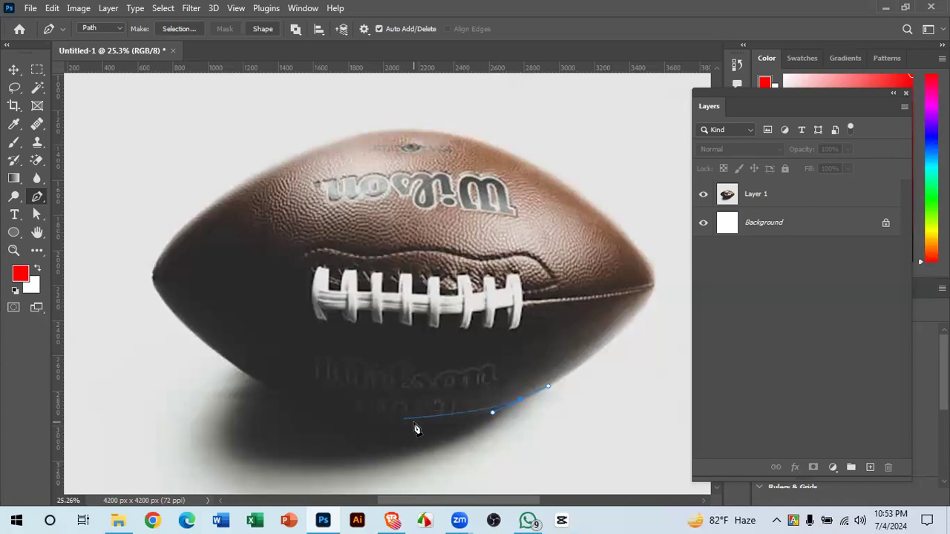
- Extend the curved path along the ball's bottom and lower-left edge, reshaping it to hug the underside
{"action": "key", "text": "ctrl+space"}
{"action": "scroll", "coordinate": [429, 436], "scroll_direction": "up", "scroll_amount": 2}
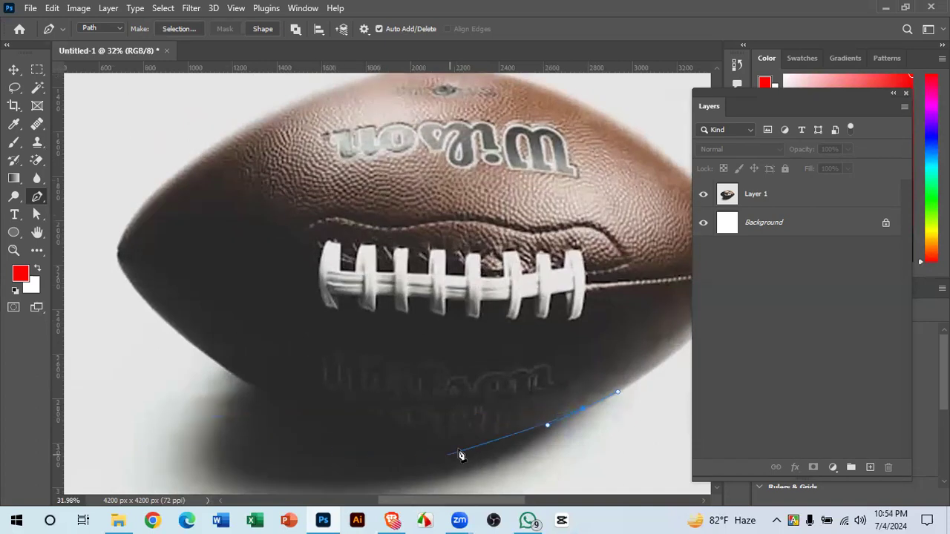
{"action": "left_click_drag", "start_coordinate": [461, 448], "coordinate": [367, 462]}
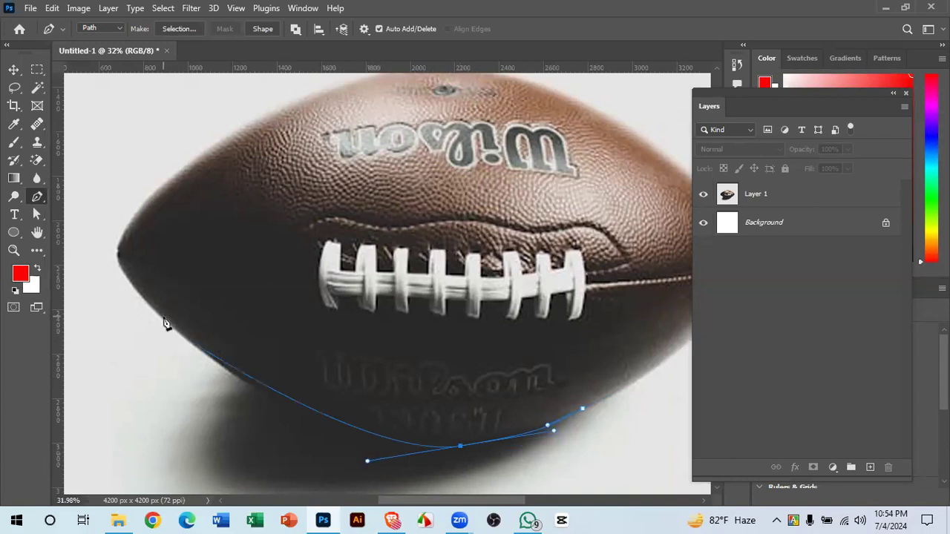
{"action": "left_click_drag", "start_coordinate": [163, 317], "coordinate": [145, 303]}
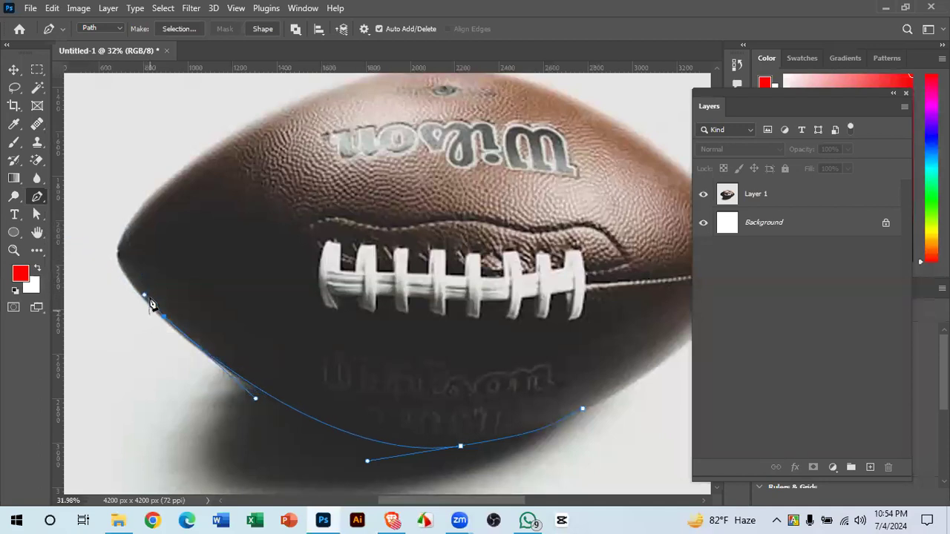
{"action": "left_click_drag", "start_coordinate": [145, 298], "coordinate": [157, 436]}
{"action": "left_click_drag", "start_coordinate": [128, 256], "coordinate": [160, 288]}
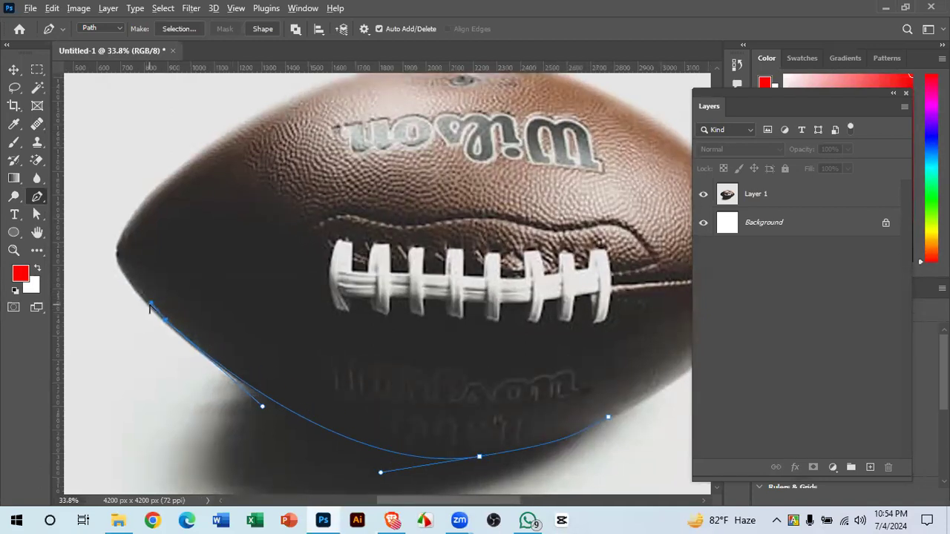
{"action": "left_click_drag", "start_coordinate": [151, 291], "coordinate": [185, 359]}
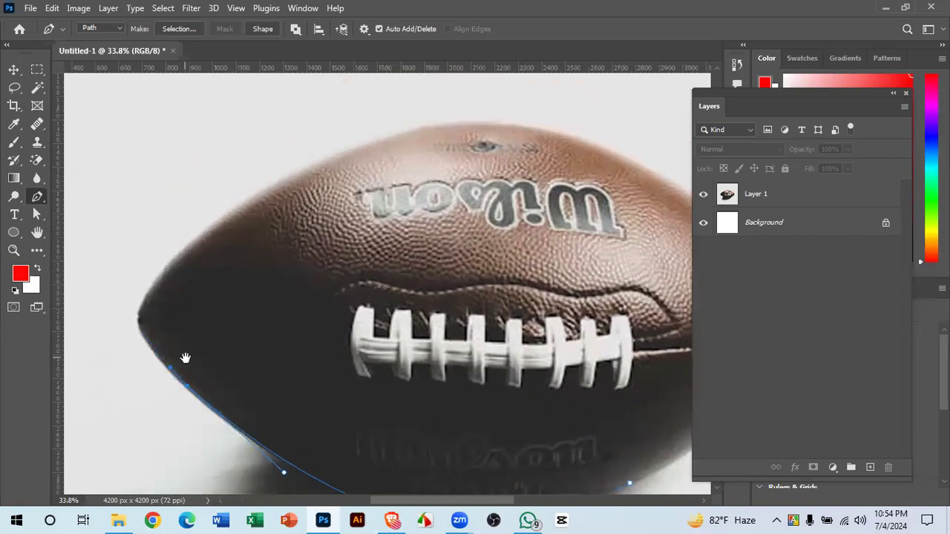
- Undo a misplaced top-edge anchor and add a curved anchor at the football's left tip
{"action": "left_click_drag", "start_coordinate": [305, 196], "coordinate": [539, 97]}
{"action": "left_click_drag", "start_coordinate": [387, 230], "coordinate": [494, 149]}
{"action": "key", "text": "ctrl+z"}
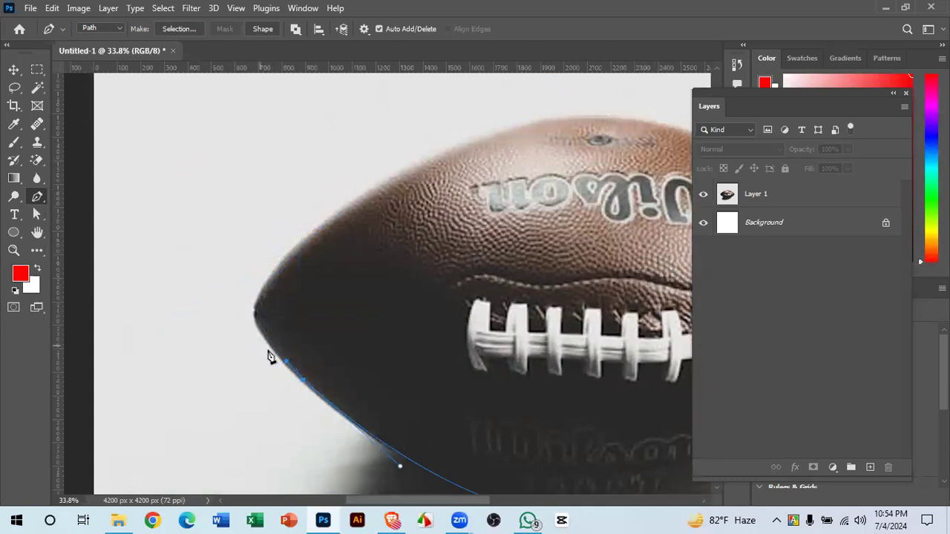
{"action": "scroll", "coordinate": [265, 345], "scroll_direction": "up", "scroll_amount": 5}
{"action": "left_click", "coordinate": [267, 325]}
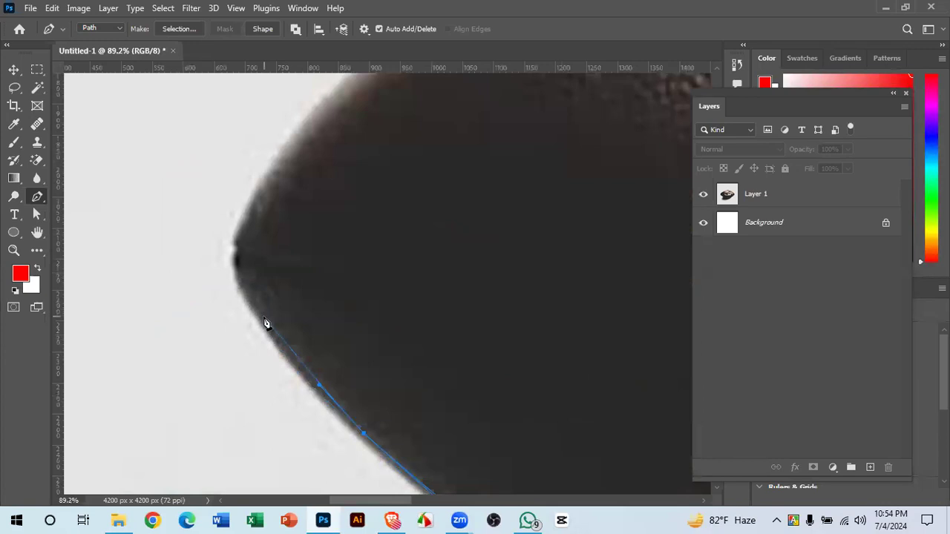
{"action": "left_click_drag", "start_coordinate": [236, 280], "coordinate": [236, 284]}
- Continue the path around the tip to a smooth anchor on the ball's upper-left edge
{"action": "scroll", "coordinate": [250, 263], "scroll_direction": "down", "scroll_amount": 2}
{"action": "left_click_drag", "start_coordinate": [256, 244], "coordinate": [241, 319]}
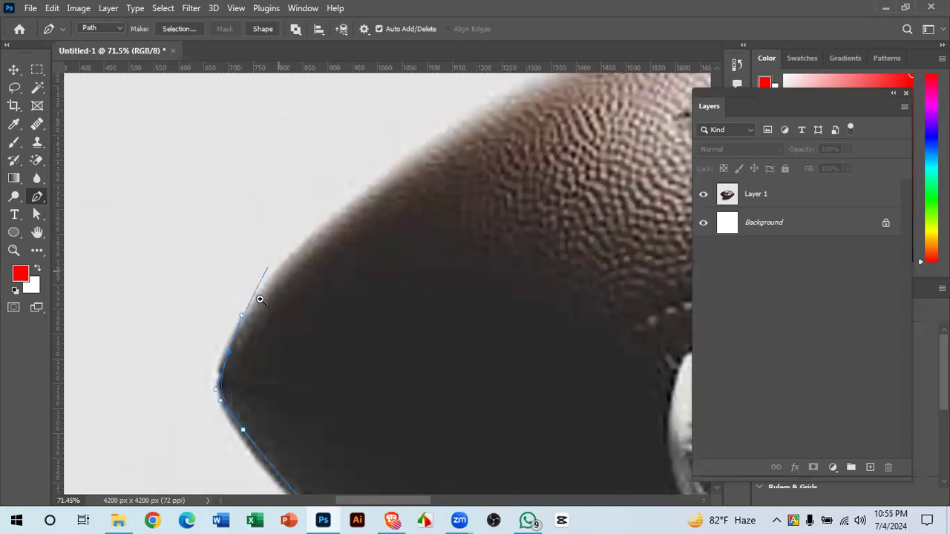
{"action": "scroll", "coordinate": [244, 335], "scroll_direction": "down", "scroll_amount": 4}
{"action": "scroll", "coordinate": [386, 331], "scroll_direction": "up", "scroll_amount": 4}
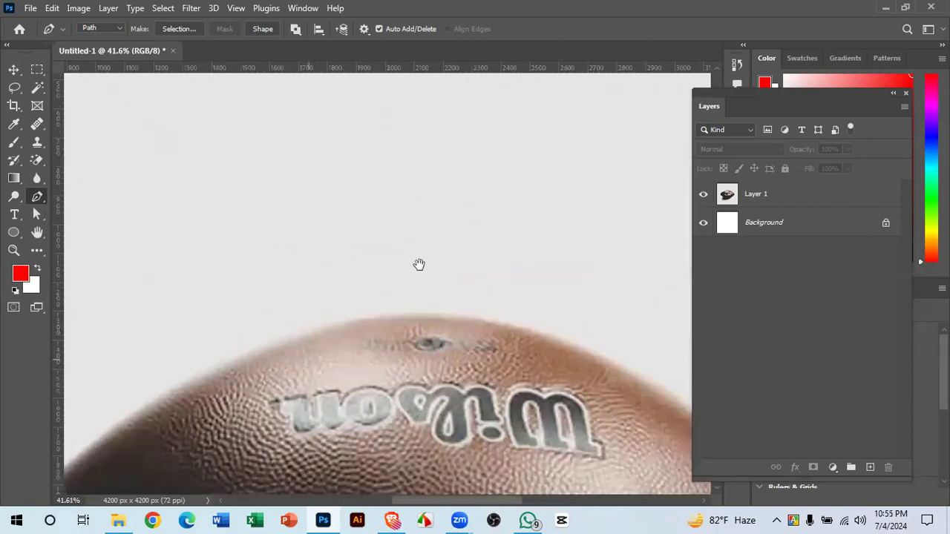
{"action": "scroll", "coordinate": [373, 265], "scroll_direction": "down", "scroll_amount": 3}
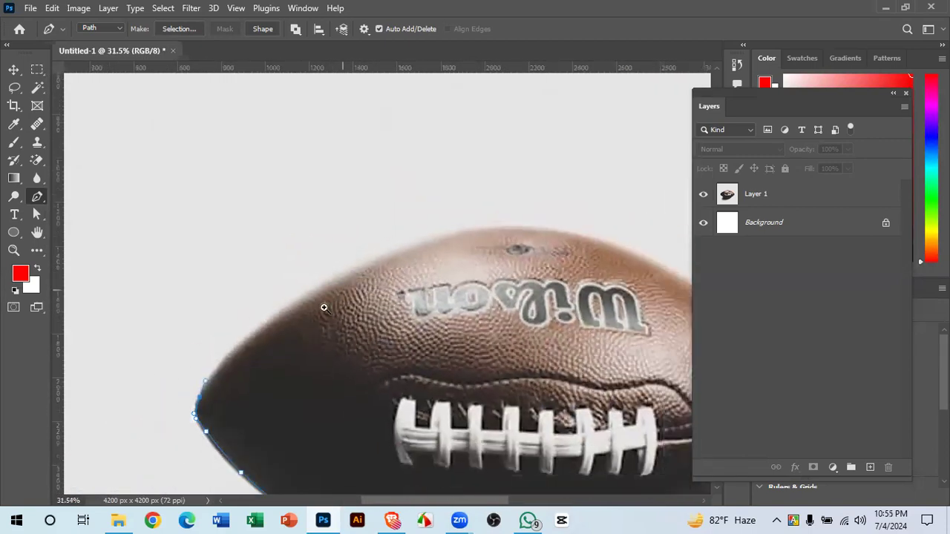
{"action": "scroll", "coordinate": [329, 318], "scroll_direction": "right", "scroll_amount": 2}
{"action": "scroll", "coordinate": [307, 318], "scroll_direction": "up", "scroll_amount": 1}
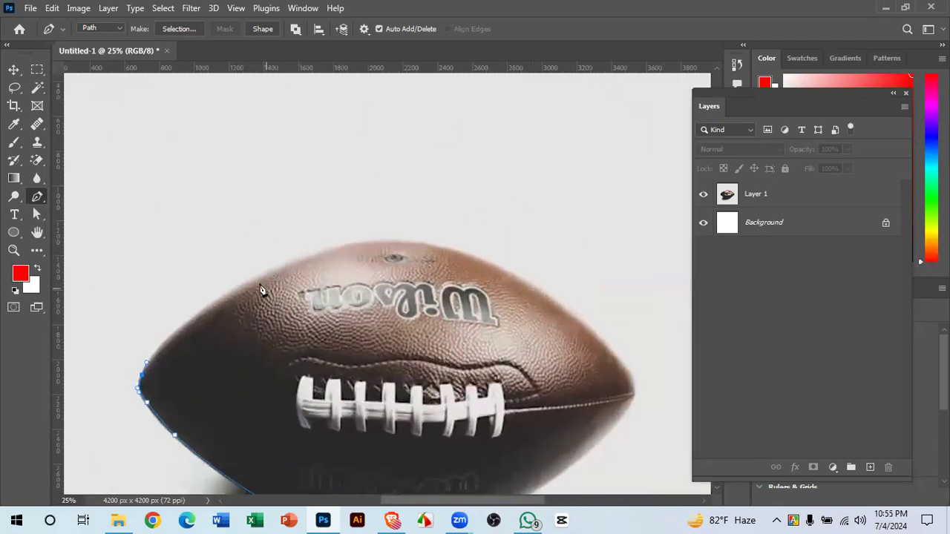
{"action": "left_click_drag", "start_coordinate": [272, 273], "coordinate": [366, 219]}
- Arch the path over the top of the ball past the Wilson logo to a smooth anchor on its upper-right edge
{"action": "left_click_drag", "start_coordinate": [437, 260], "coordinate": [371, 182]}
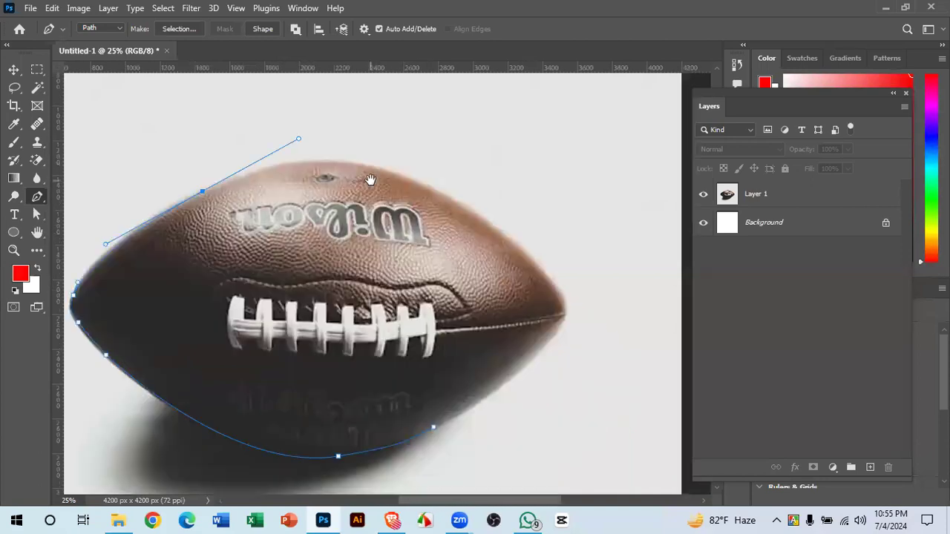
{"action": "left_click_drag", "start_coordinate": [466, 211], "coordinate": [548, 269]}
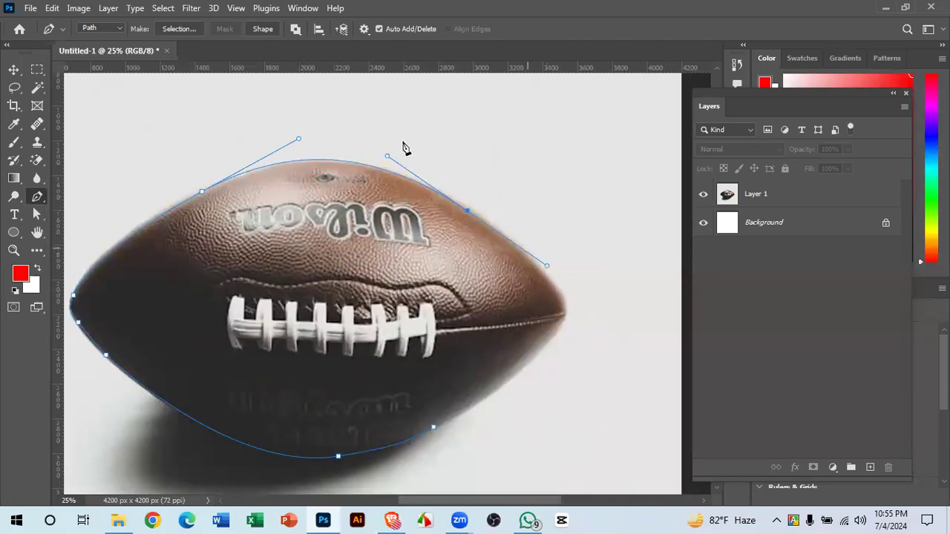